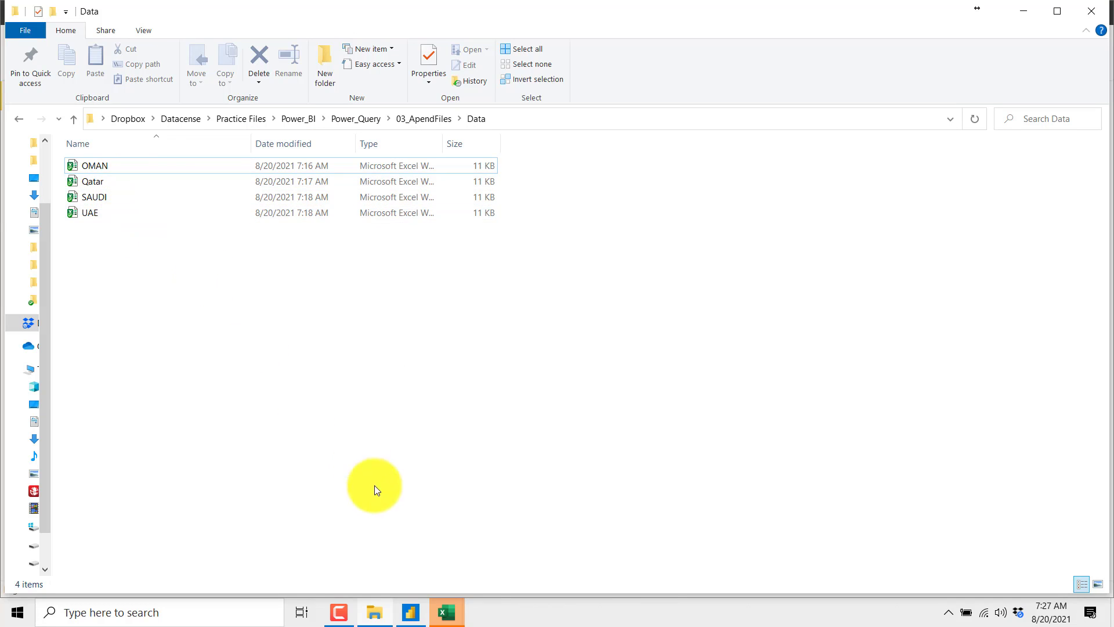
- Show previews of the open OMAN, Qatar, SAUDI and UAE workbooks from the Excel taskbar icon
click(442, 616)
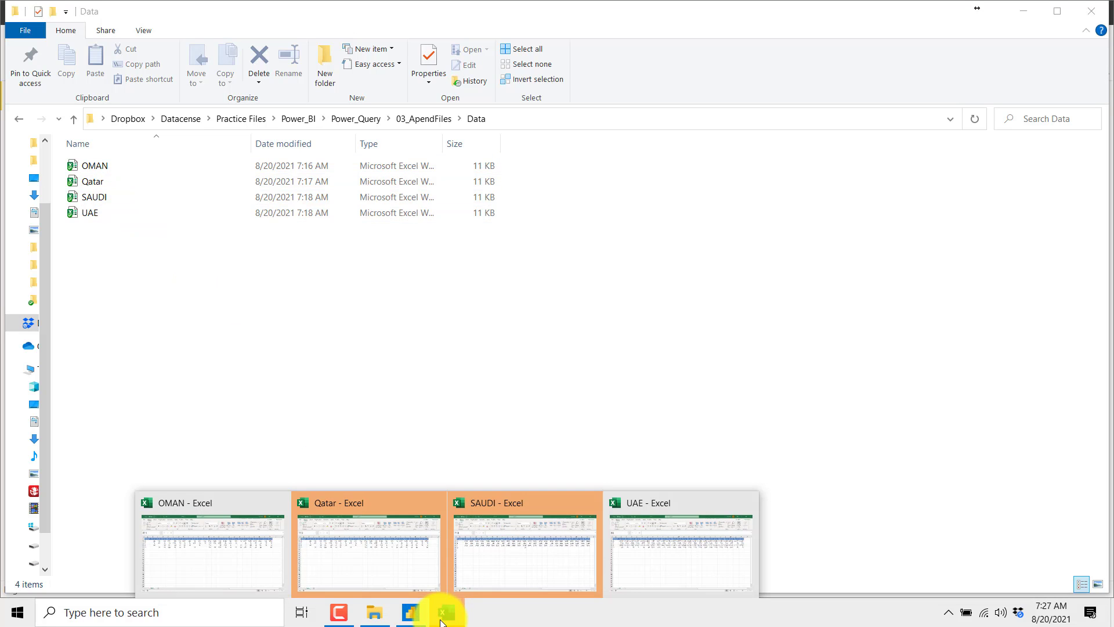
- In the OMAN workbook, select the Product labels in A1:A5 and all month headers
click(225, 580)
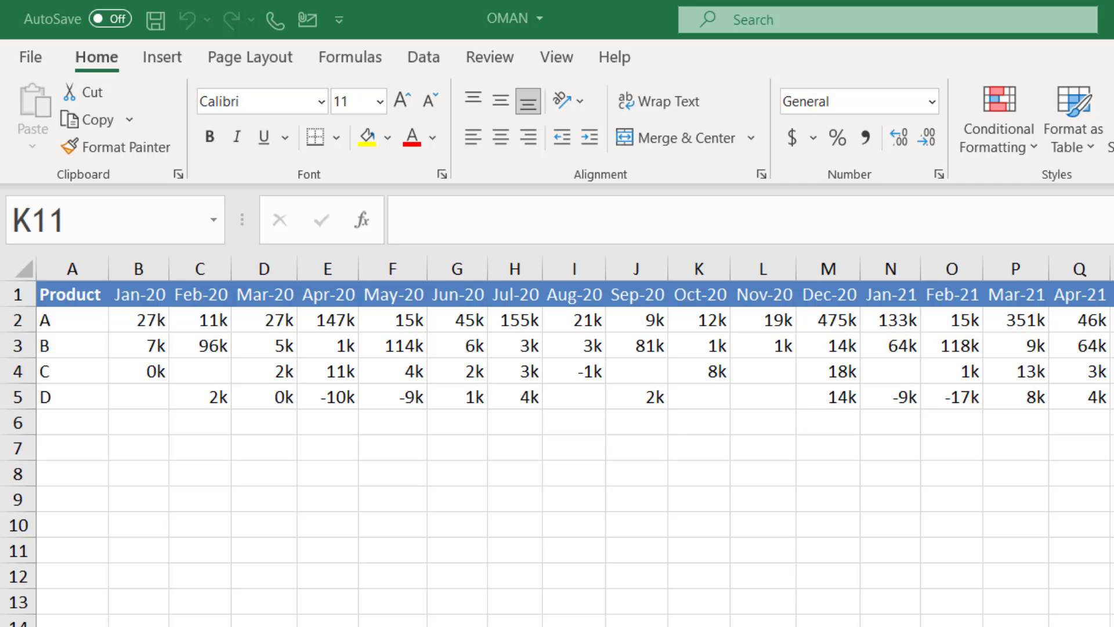
drag(81, 298, 87, 389)
drag(154, 294, 406, 302)
key(ctrl+shift+Right)
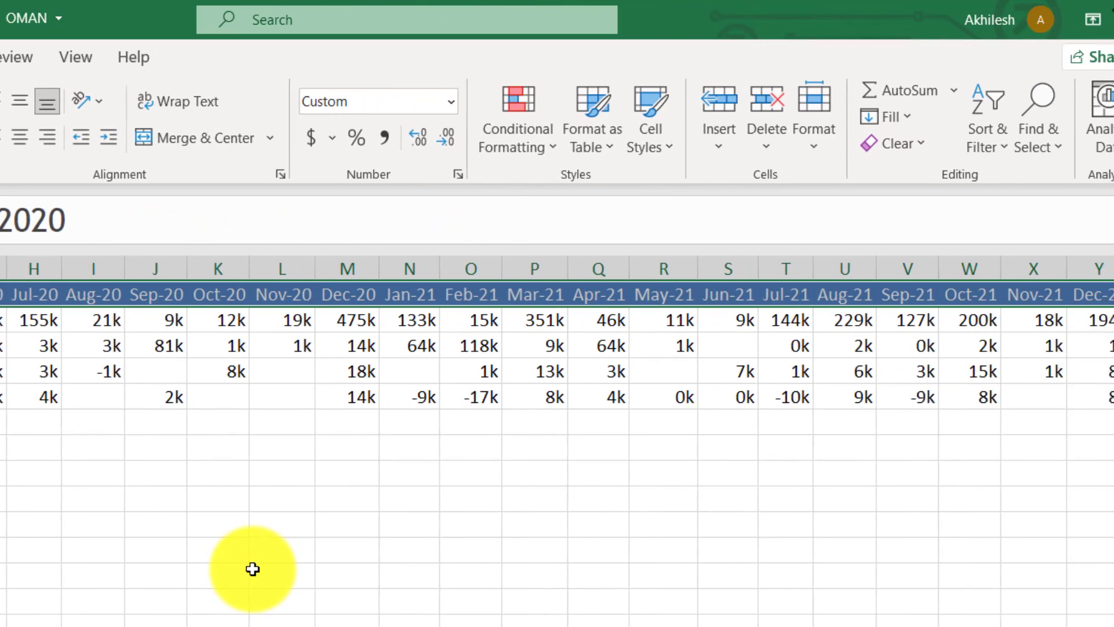
- Check the Qatar workbook's Data tab and month headers, then close the workbooks
mouse_move(446, 612)
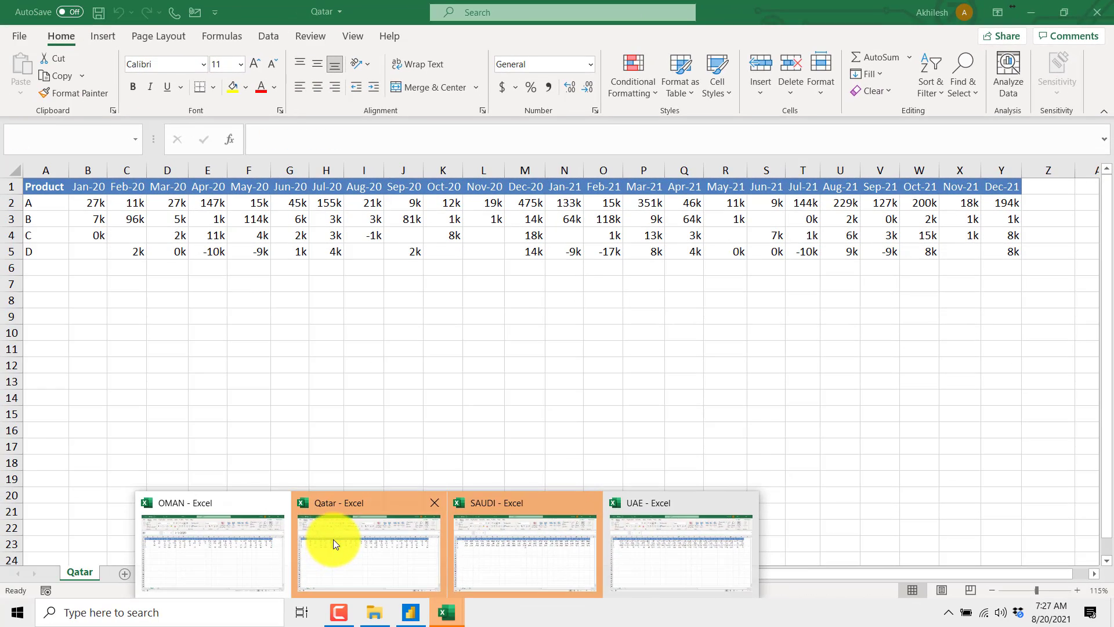
click(333, 539)
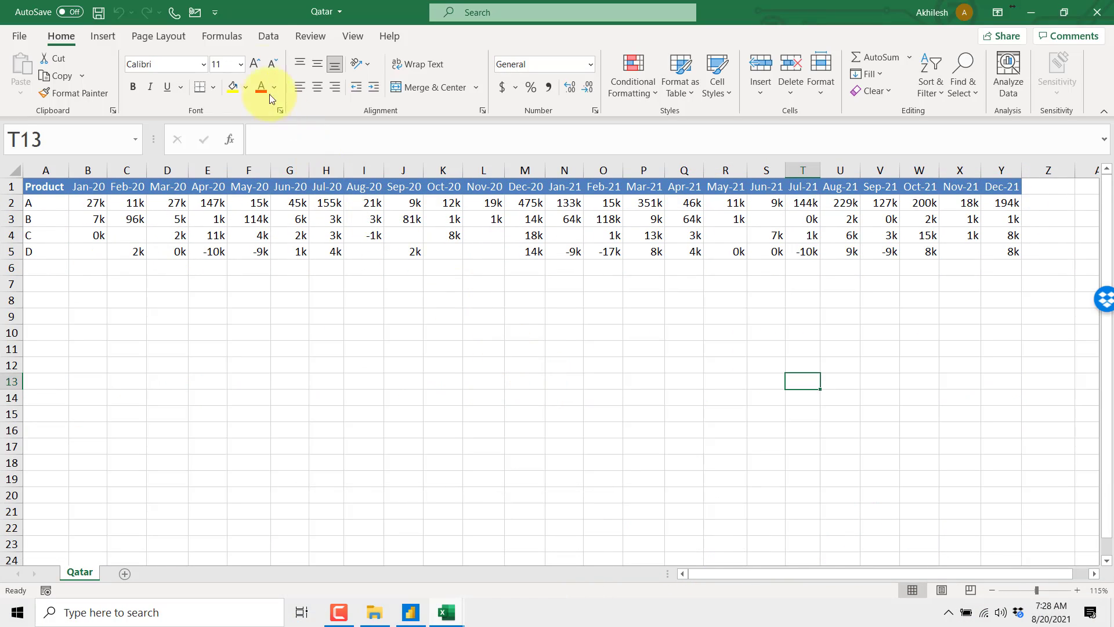
click(269, 37)
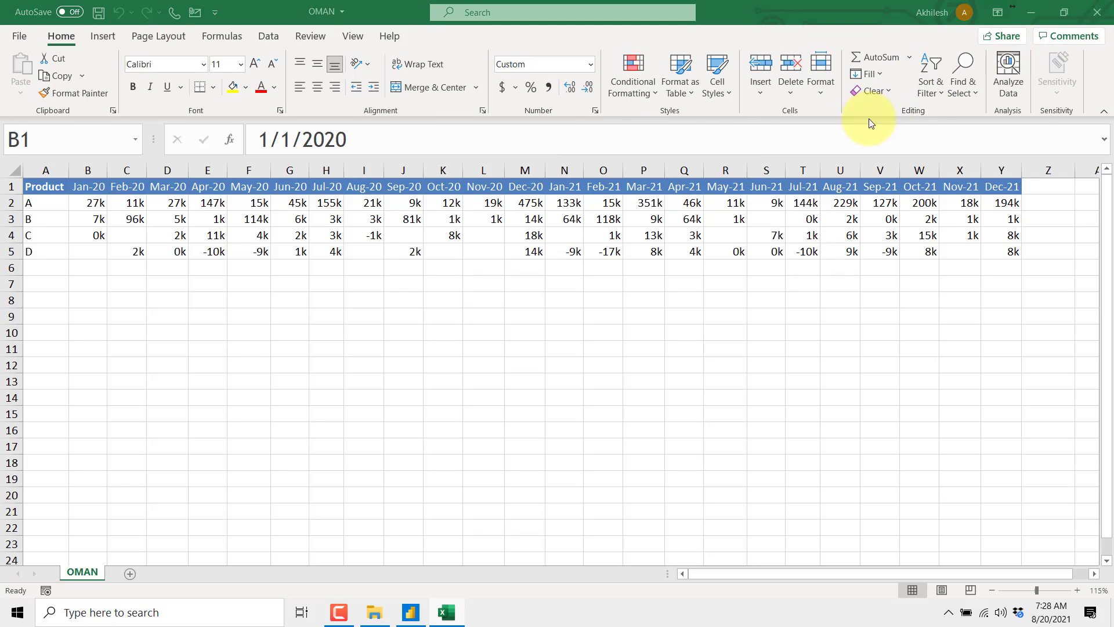
key(ctrl+shift+Right)
click(1096, 11)
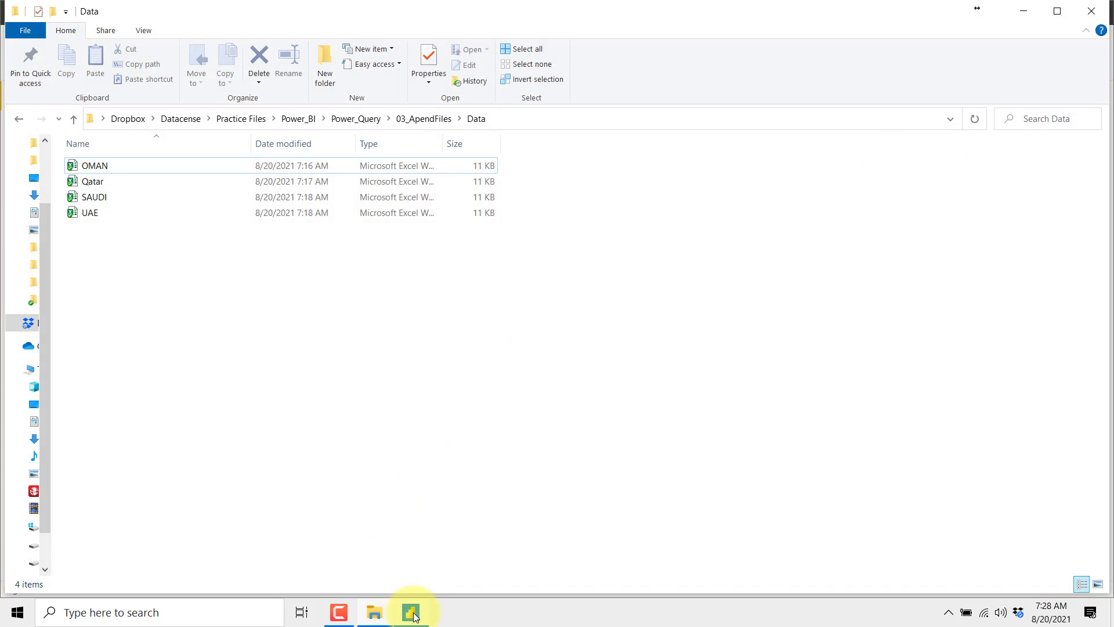
- In Power BI, pick Folder from the full Get data connector list and connect
click(410, 609)
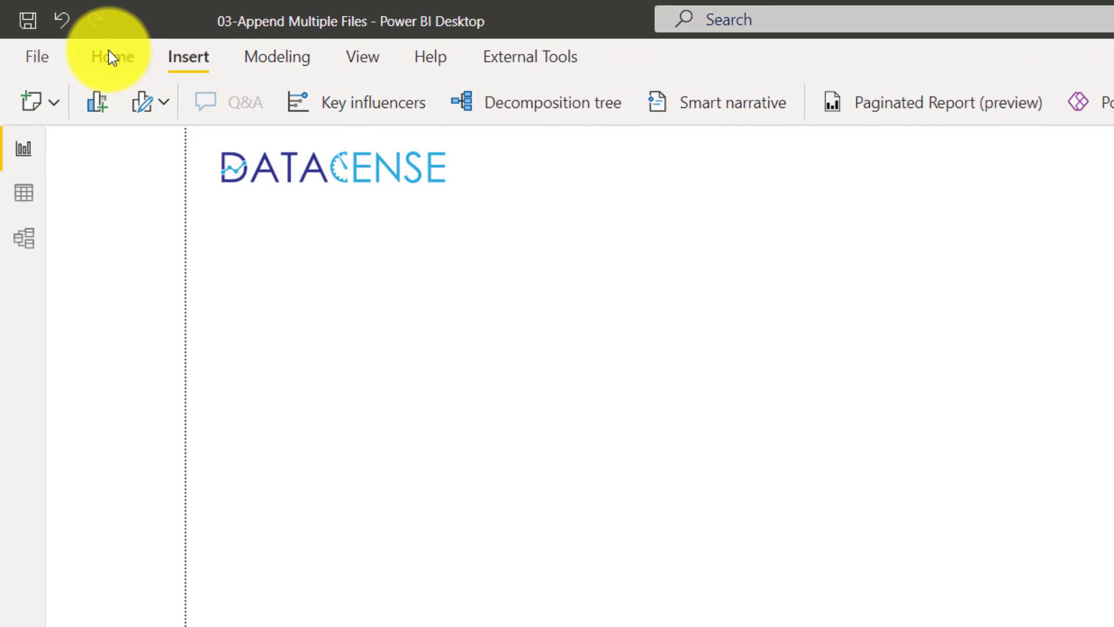
click(111, 55)
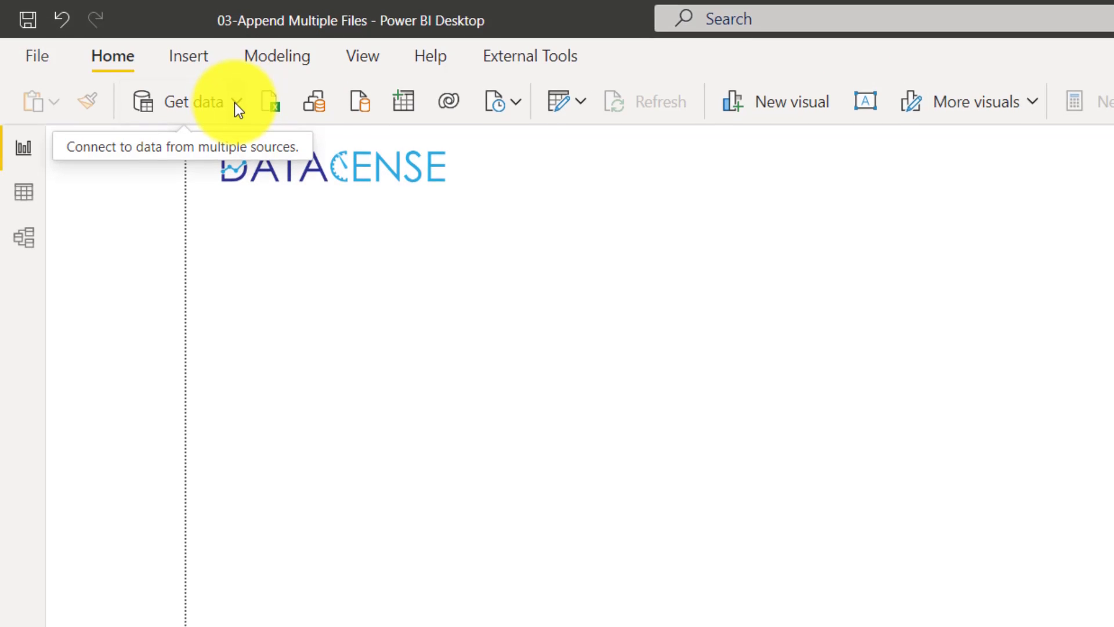
click(235, 52)
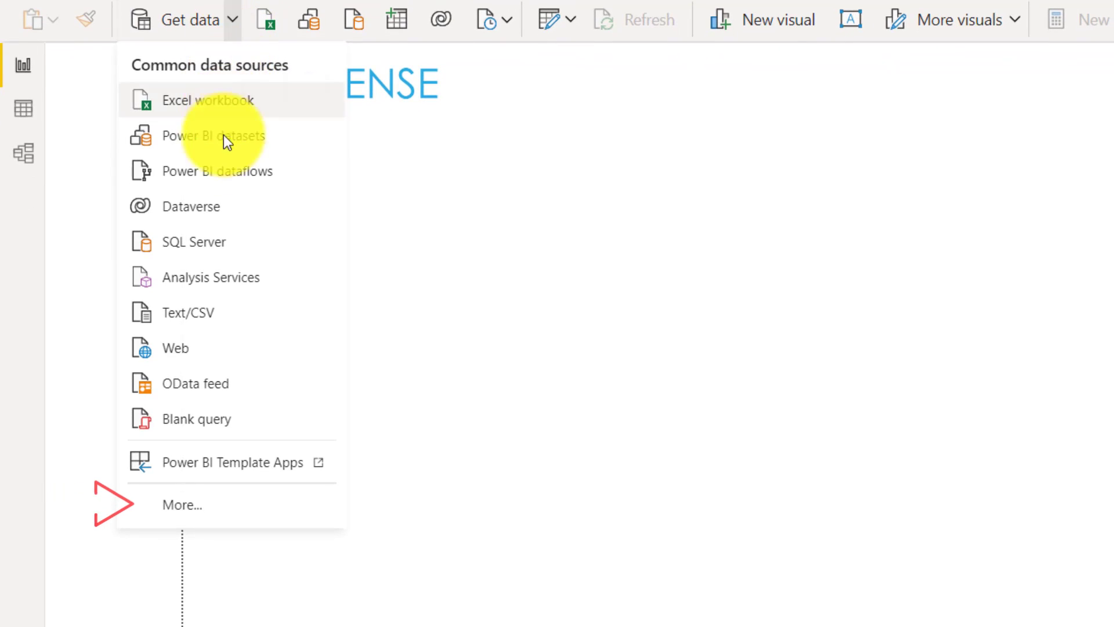
click(226, 513)
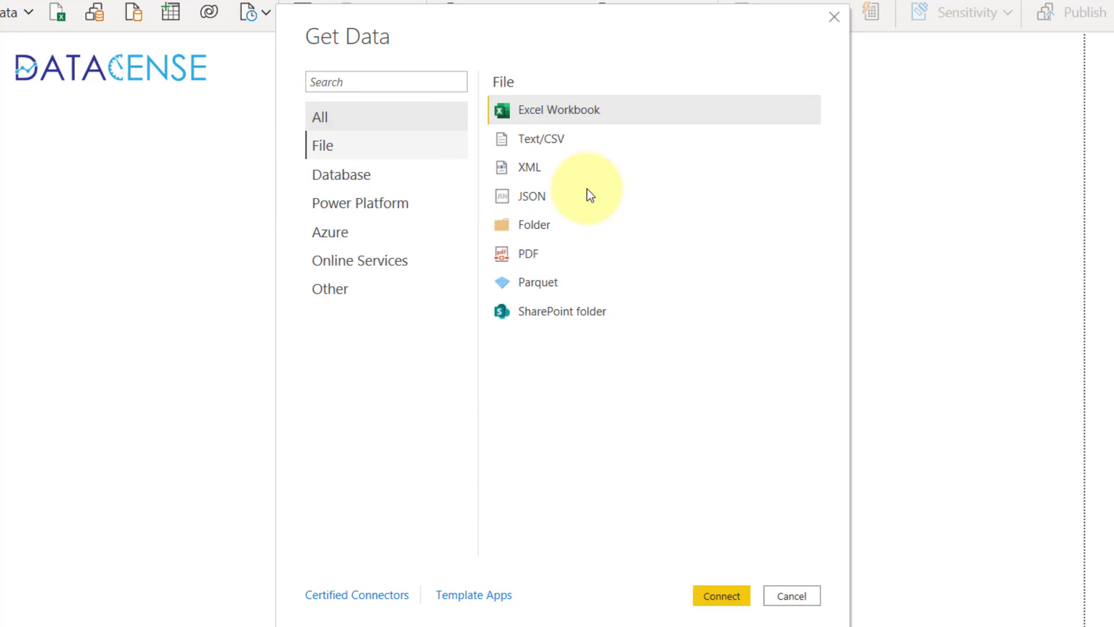
click(548, 225)
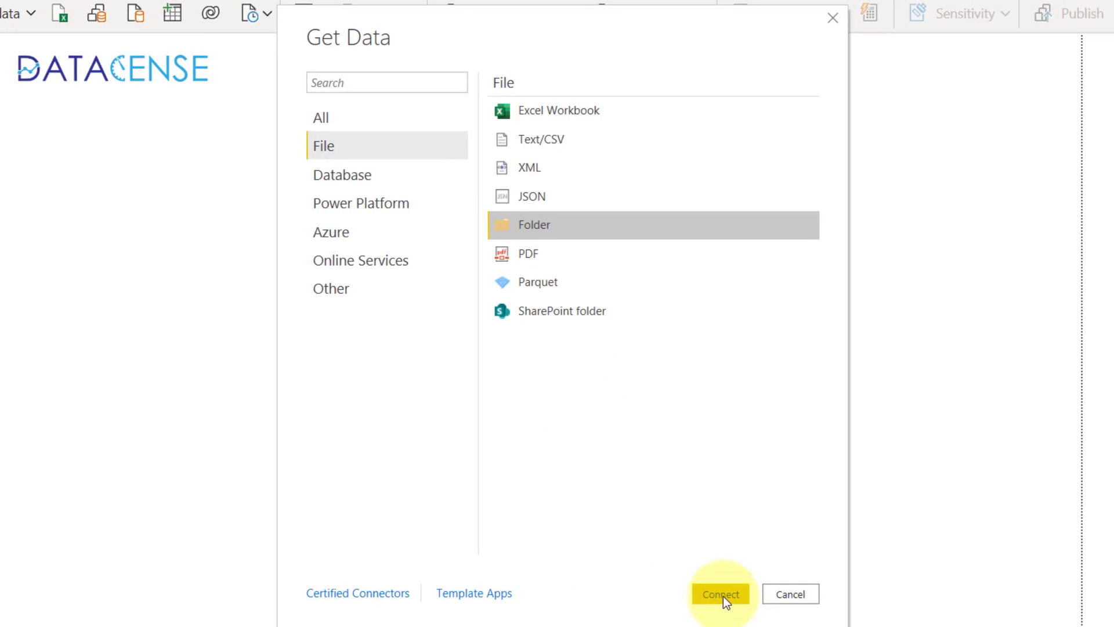
click(721, 594)
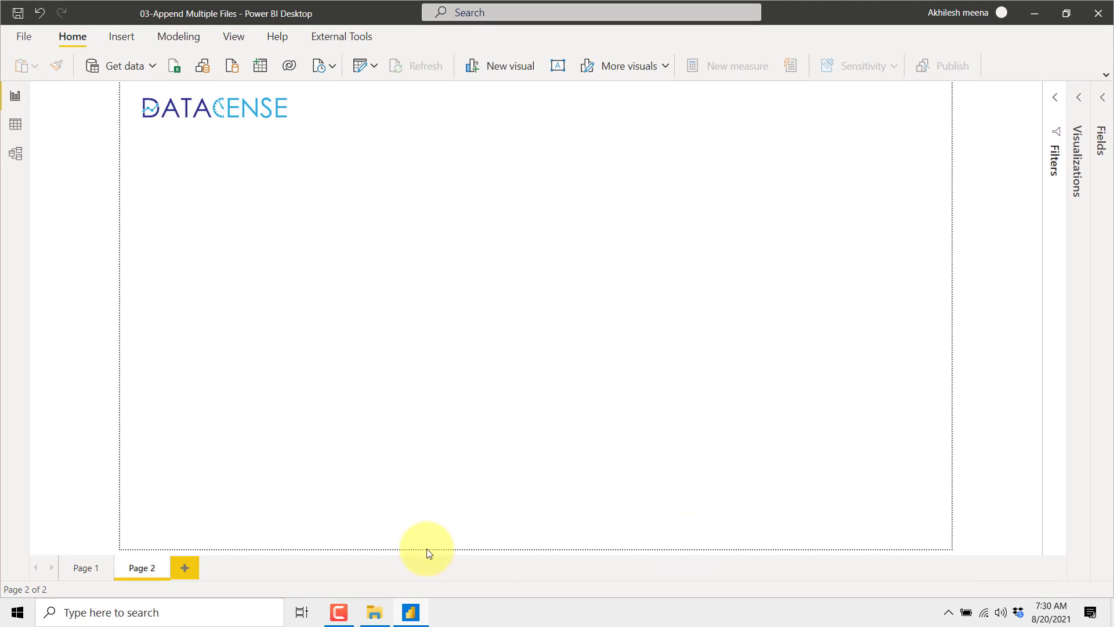
- Paste the Data folder path into the Folder dialog and confirm it
click(375, 614)
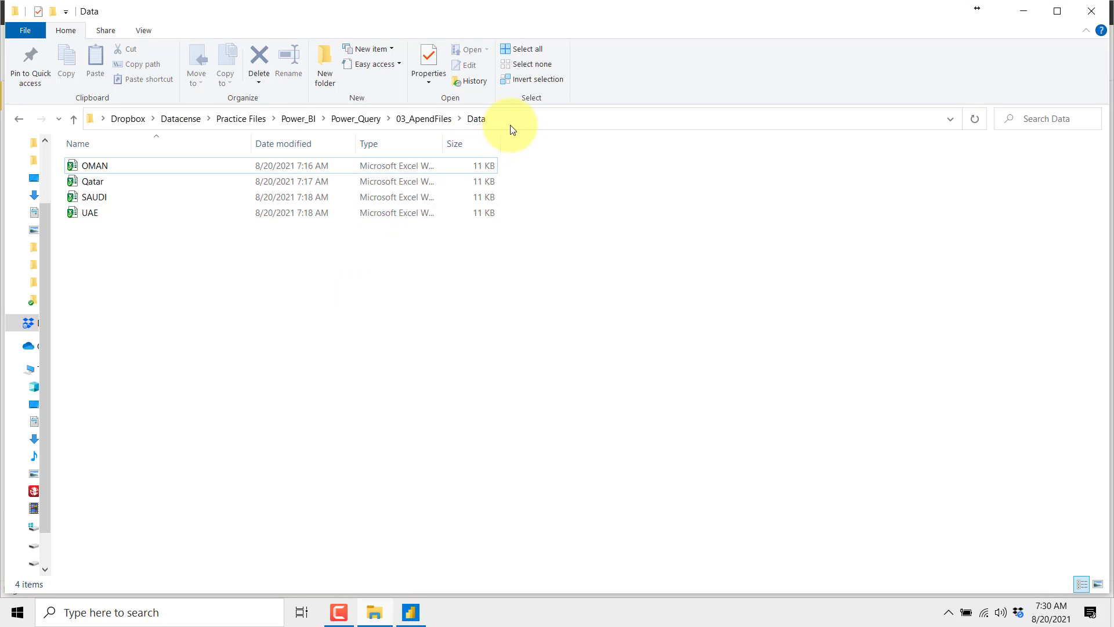
text(E:\Dropbox\Datacense\Practice Files\Power_BI\Power_Query\03_ApendFiles\Data)
click(709, 350)
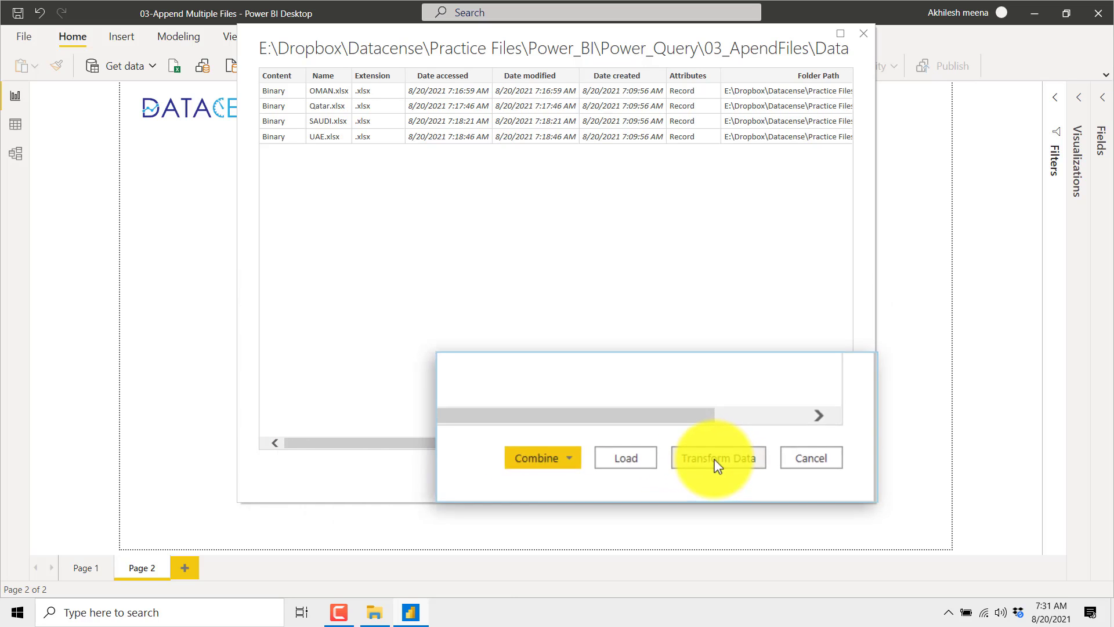
- Open the folder list in Power Query and remove all columns except Content and Name
click(763, 472)
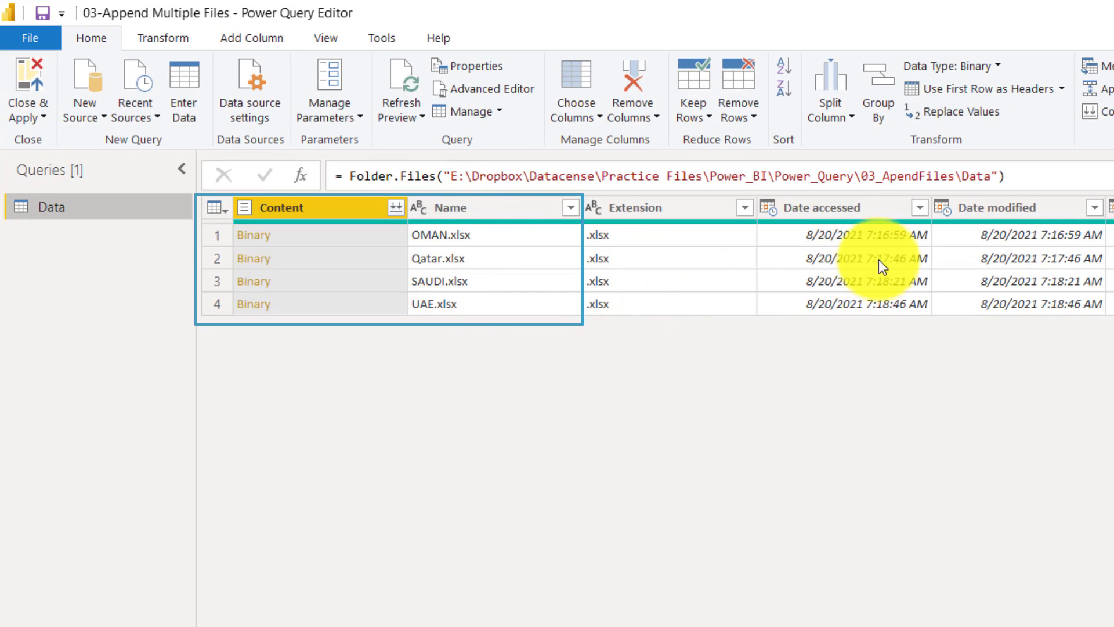
scroll(673, 256, right, 5)
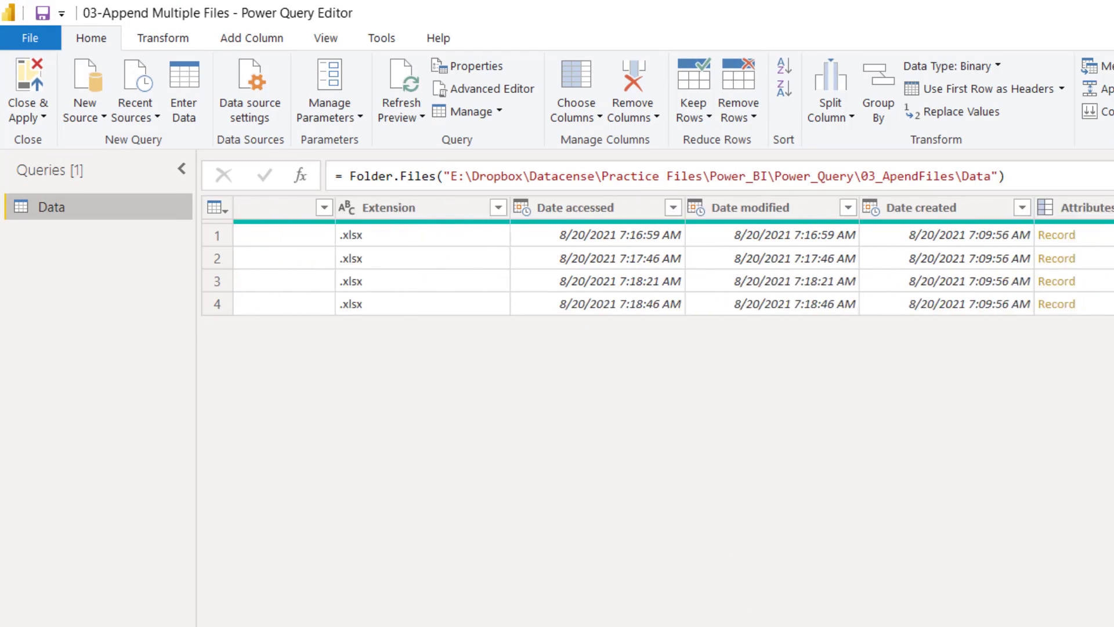
scroll(469, 213, left, 5)
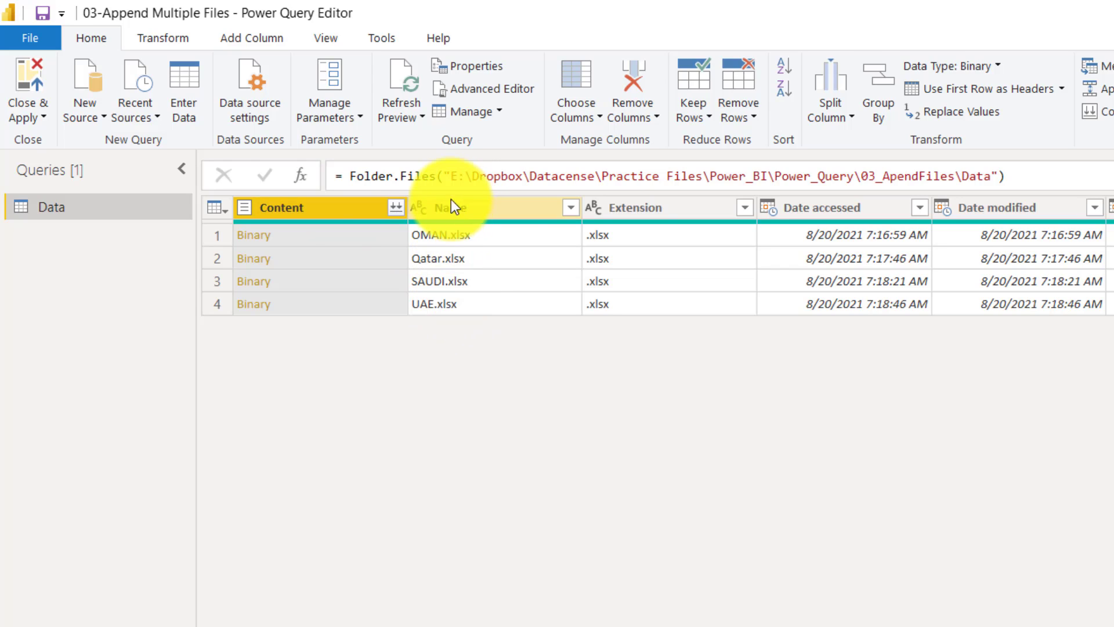
ctrl+click(471, 209)
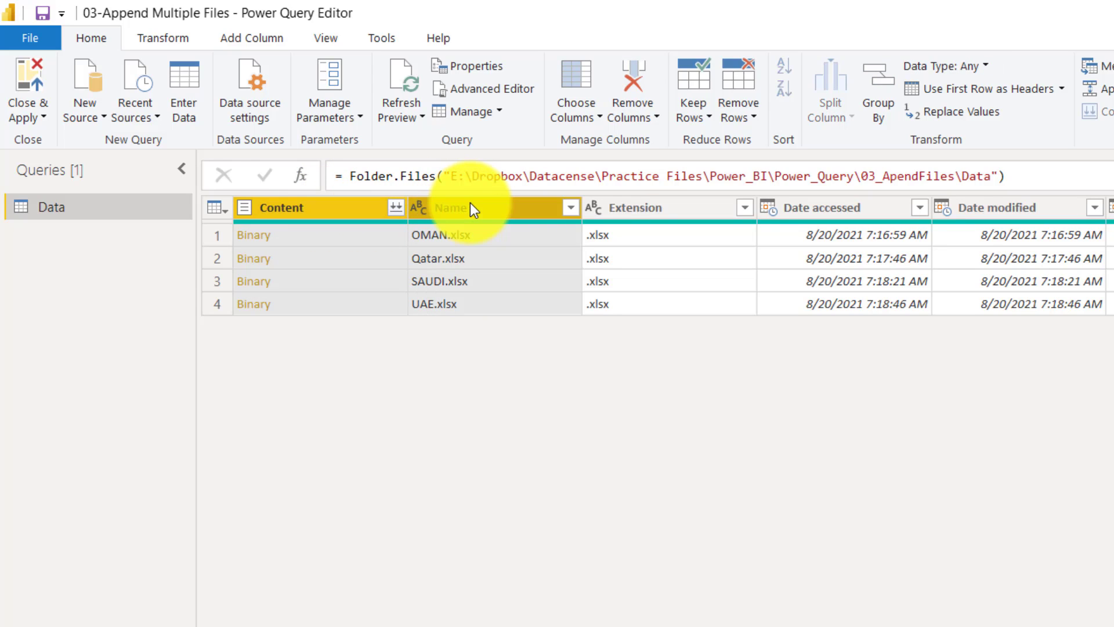
right_click(474, 210)
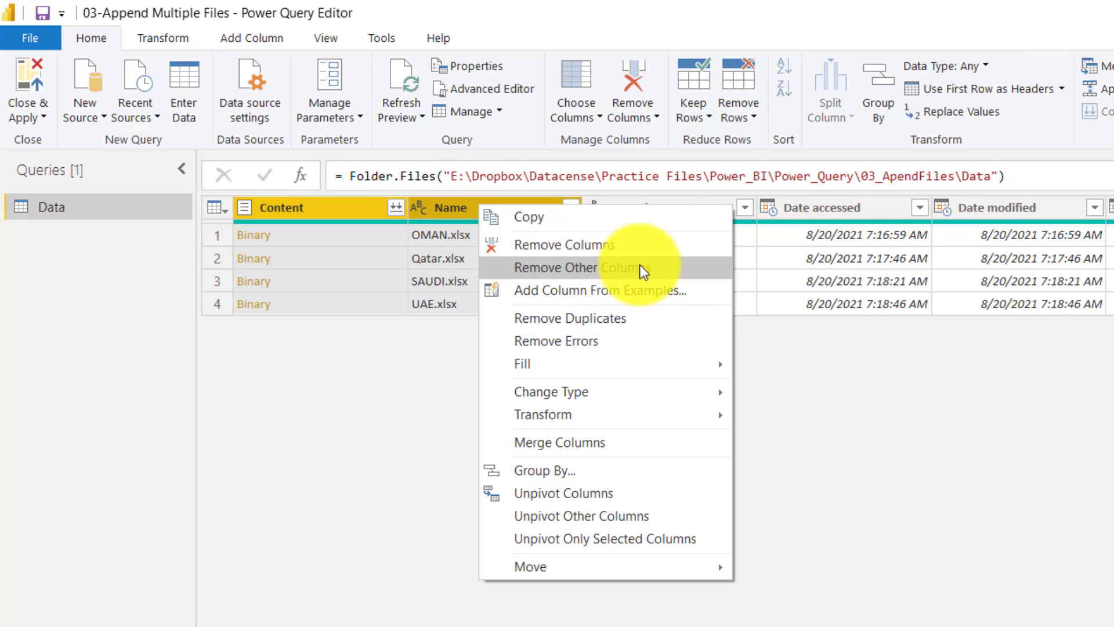
click(645, 267)
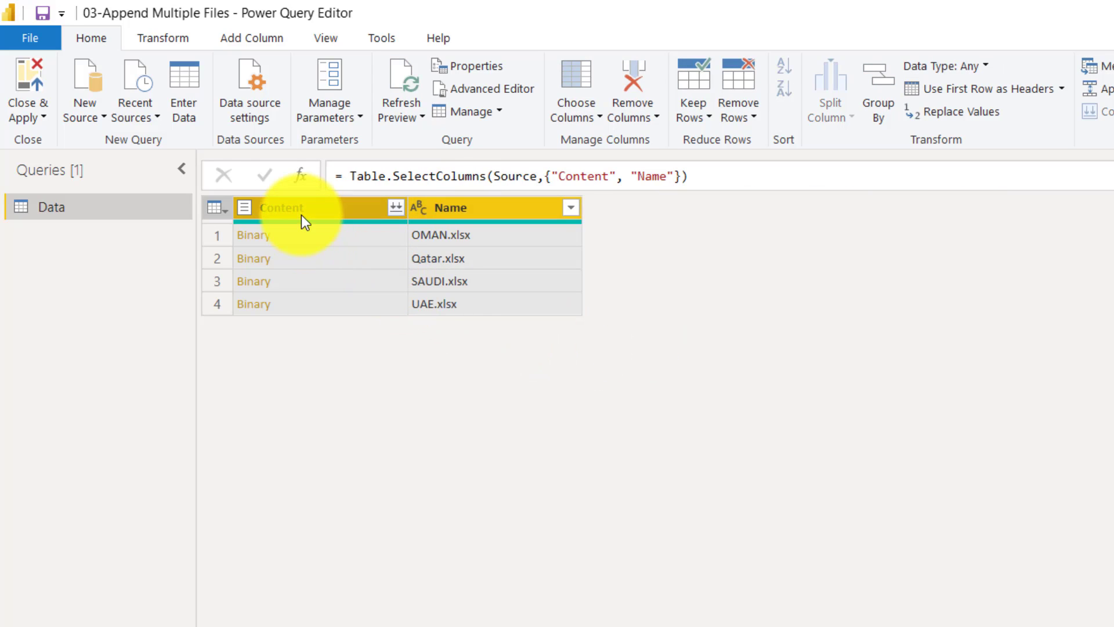
click(301, 211)
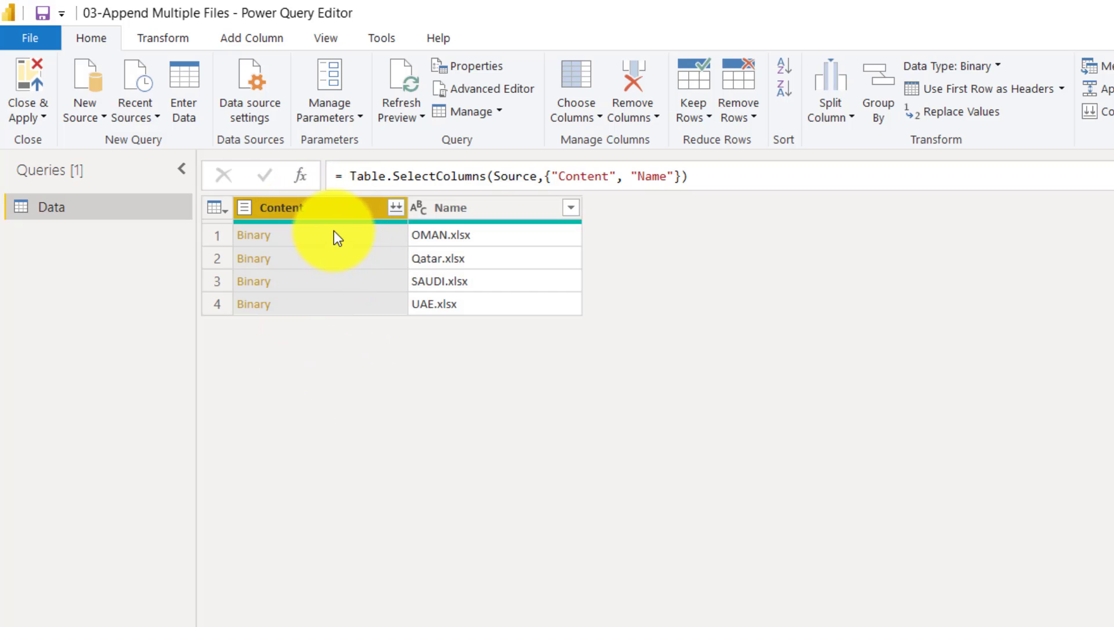
- Add a Custom column with the formula Excel.Workbook([Content])
click(259, 36)
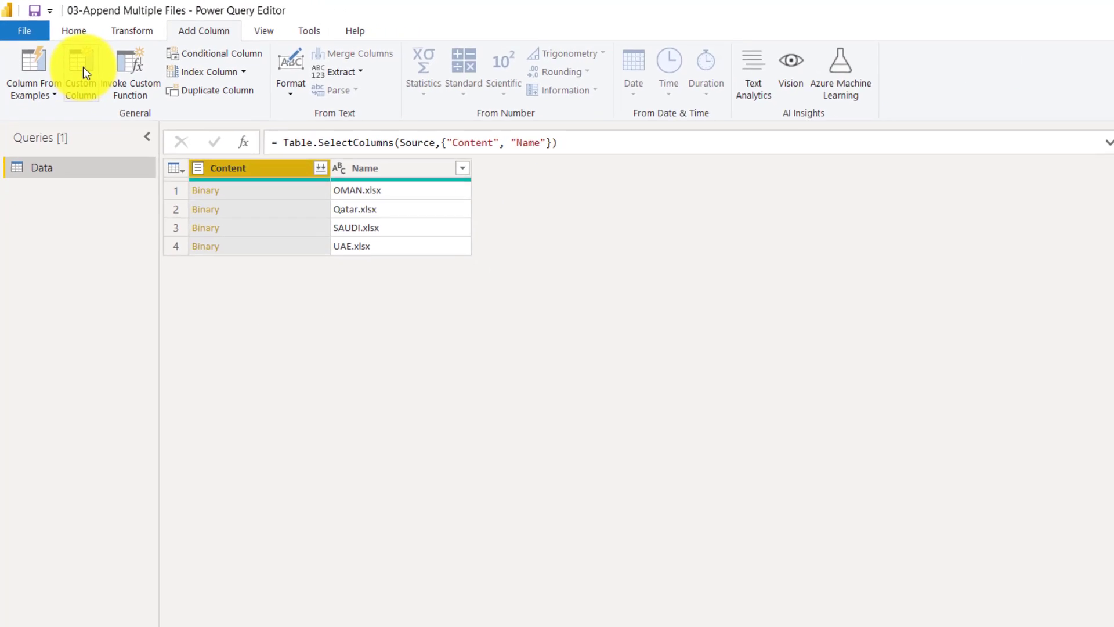
click(68, 54)
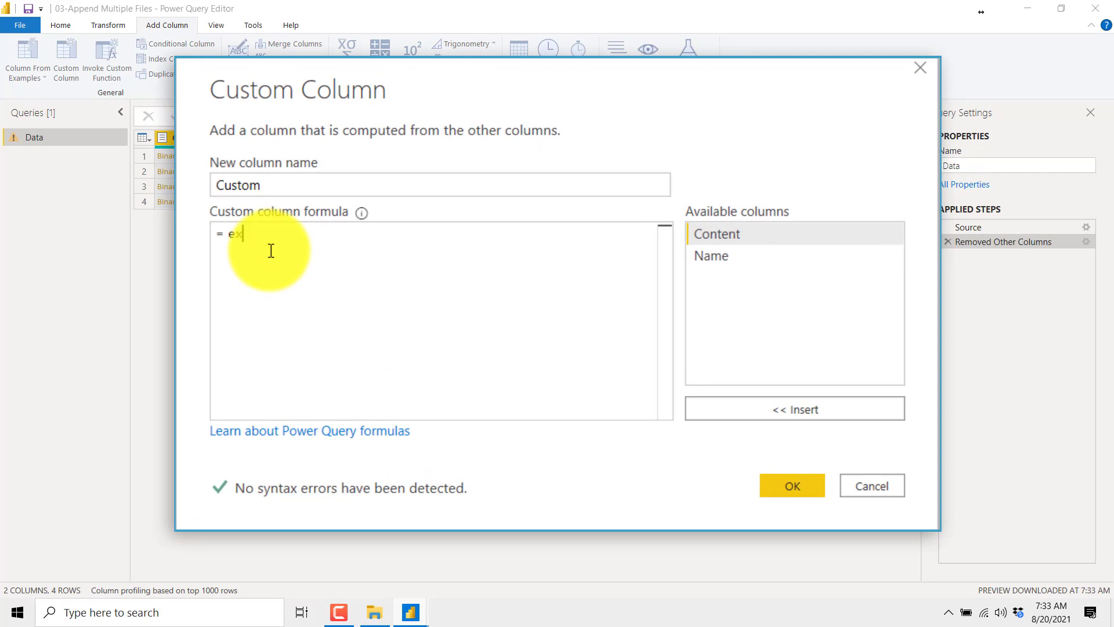
text(excel)
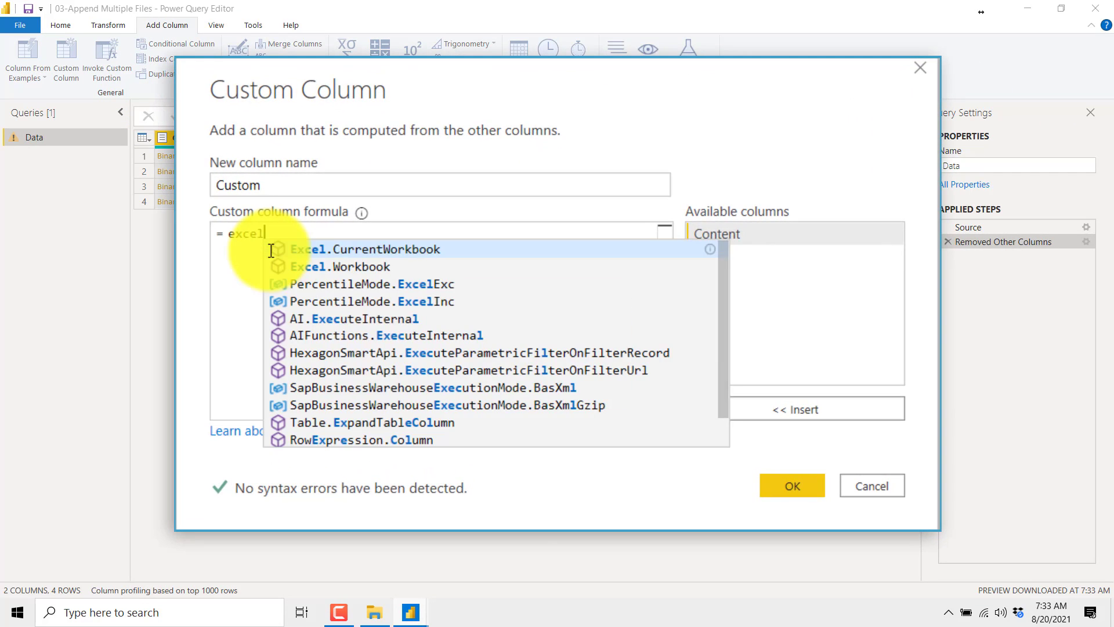
click(272, 266)
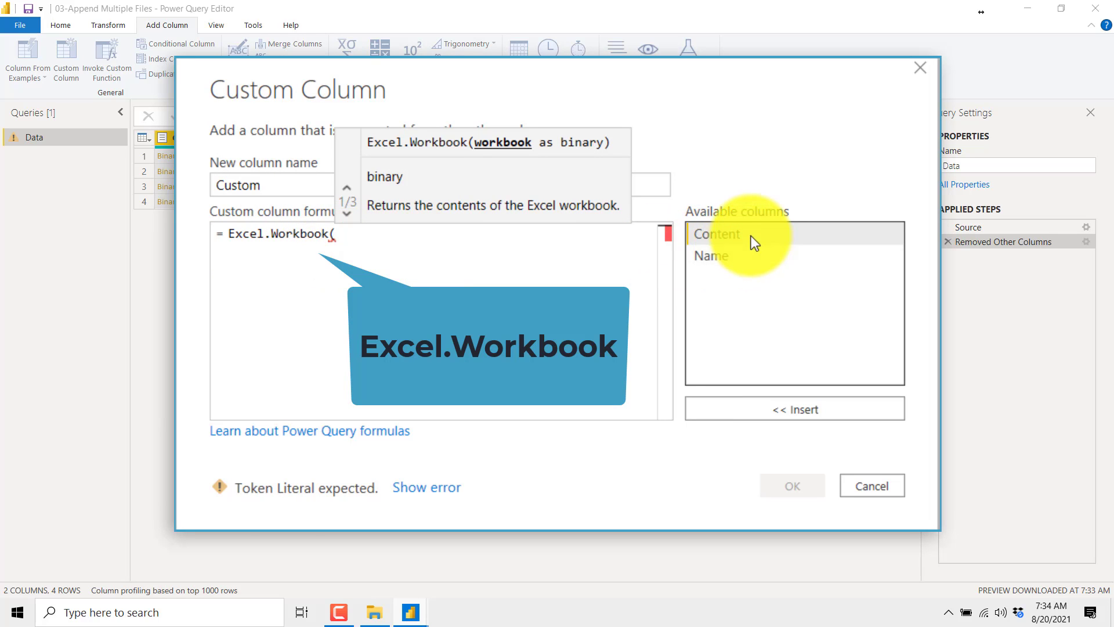
double_click(732, 235)
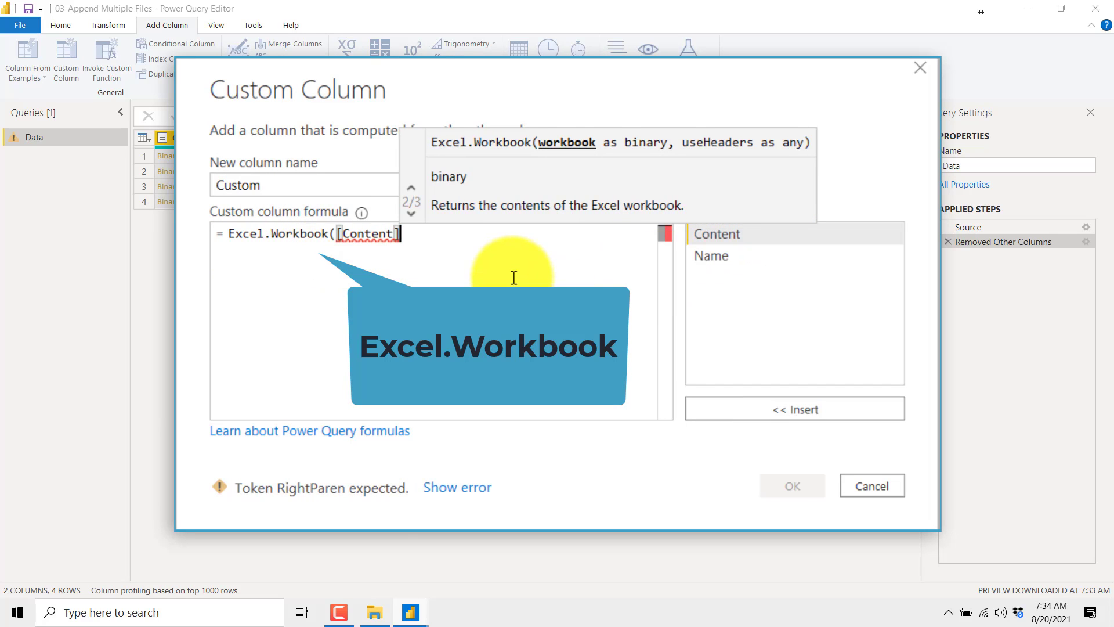
text())
click(791, 486)
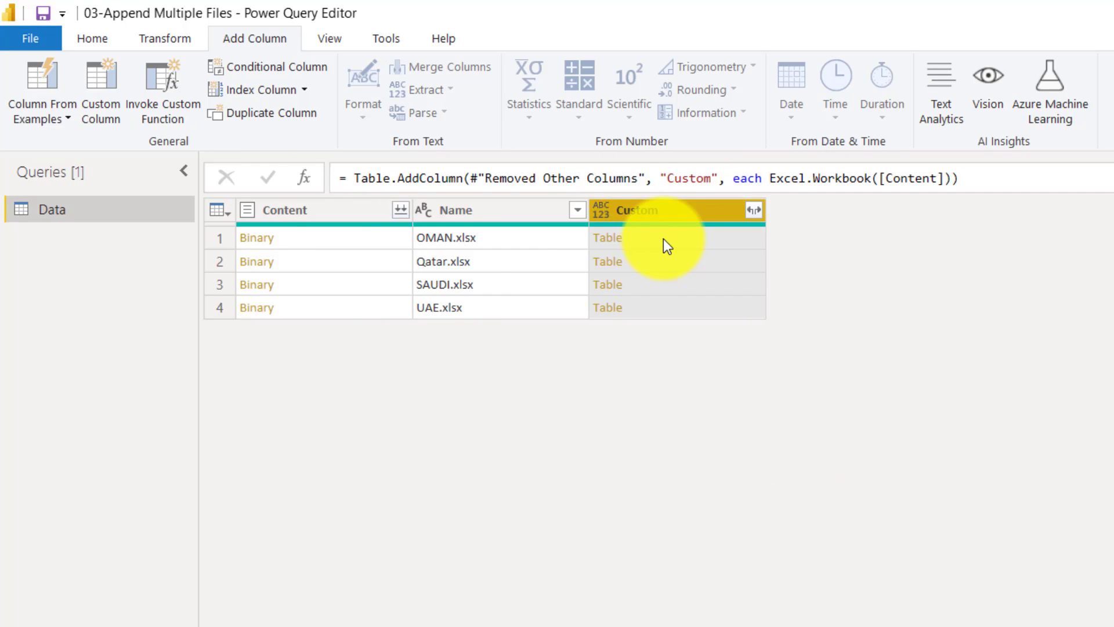
- Delete the Content column and expand Custom without the original-name prefix
click(315, 204)
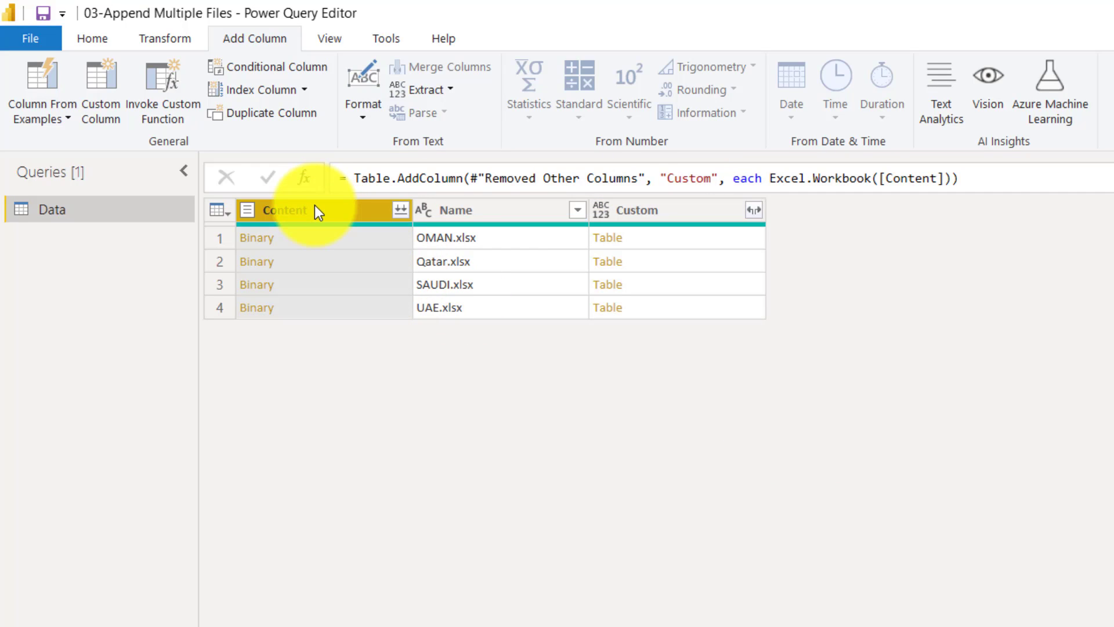
key(Delete)
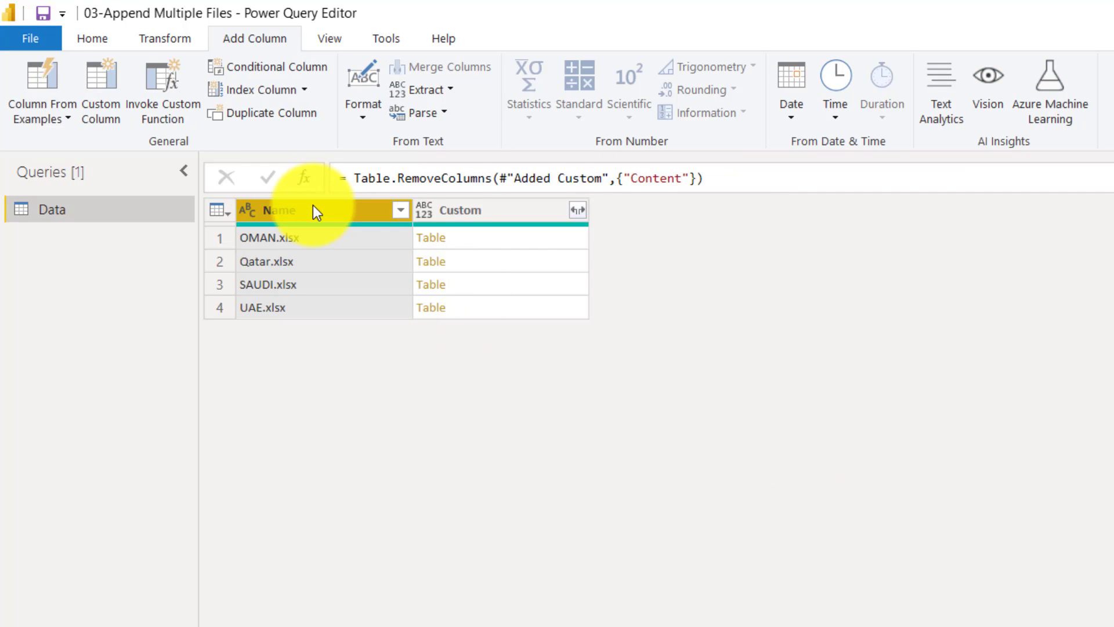
click(504, 210)
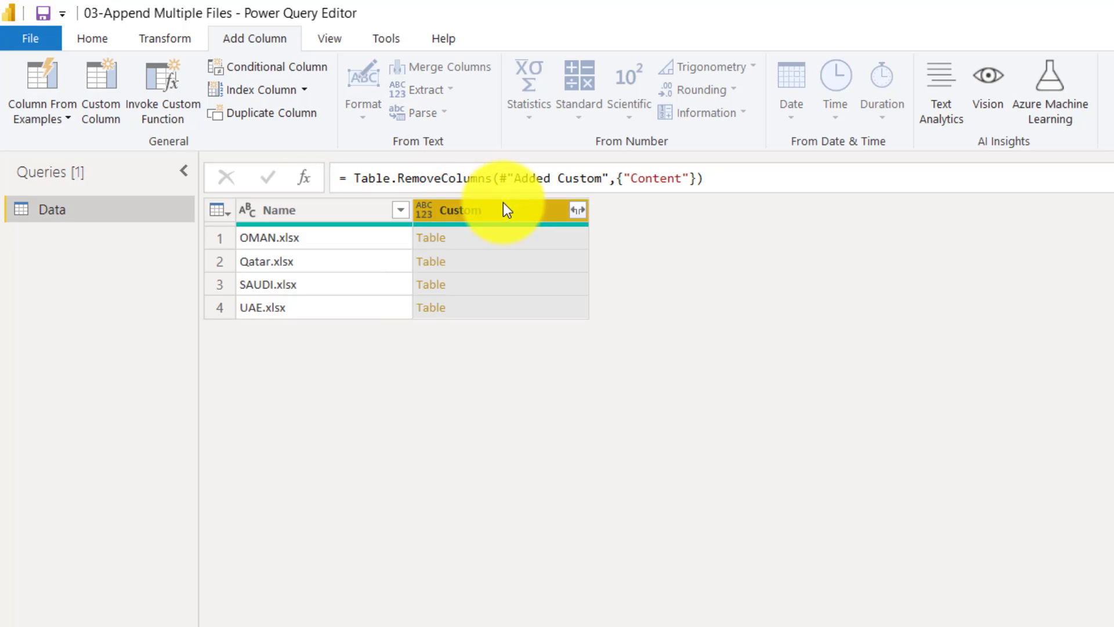
click(579, 210)
click(242, 462)
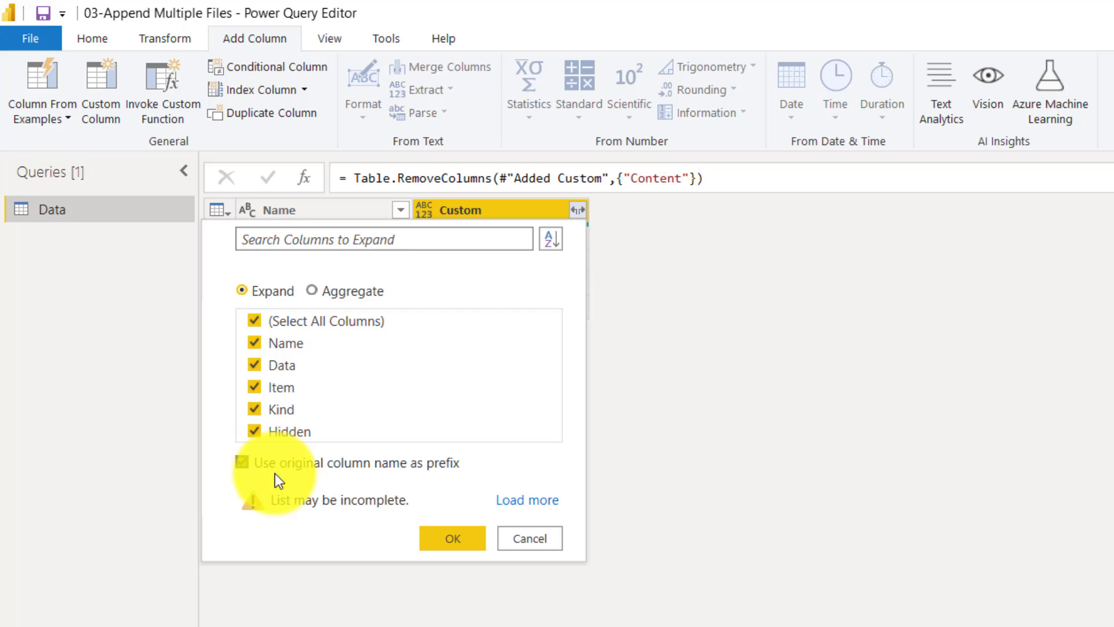
click(453, 539)
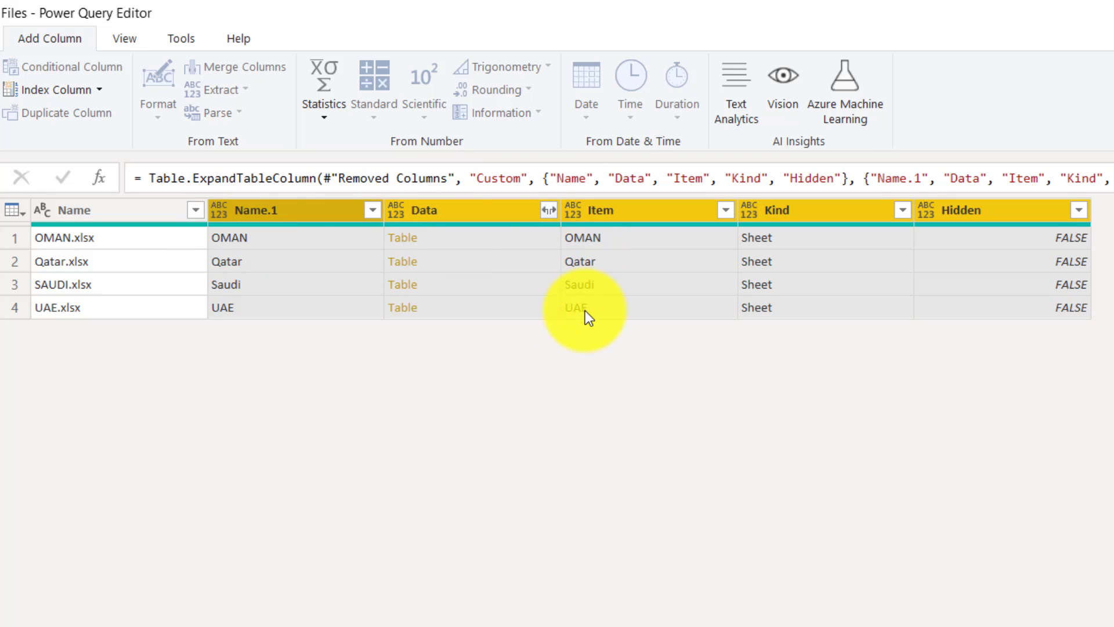
- Review the expanded Name.1, Data, Item, Kind and Hidden columns and select Data
click(477, 236)
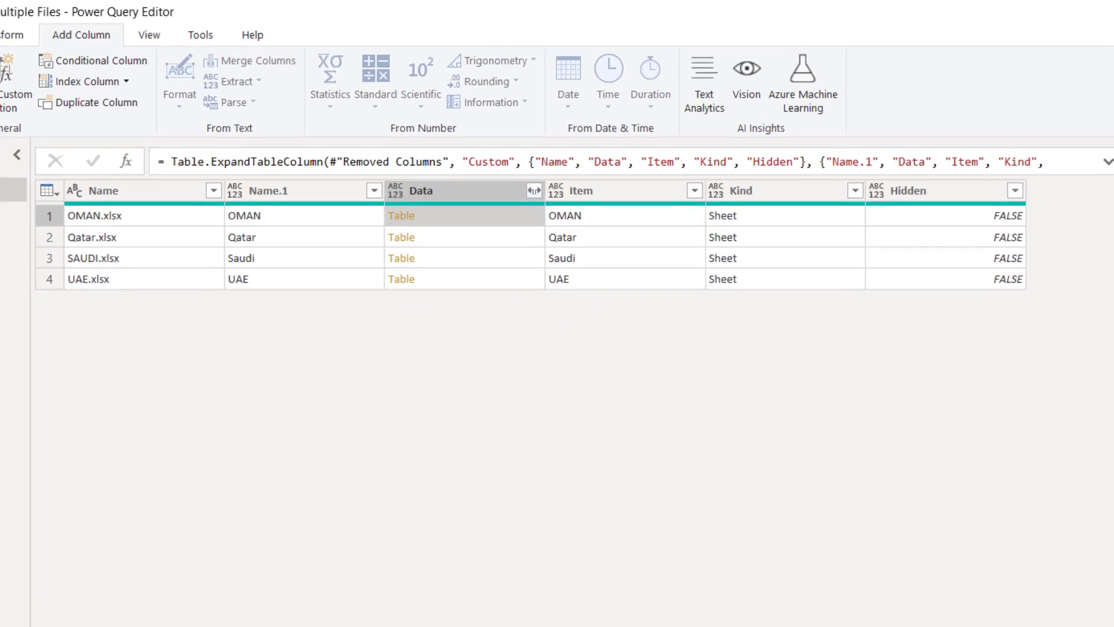
drag(256, 583, 213, 573)
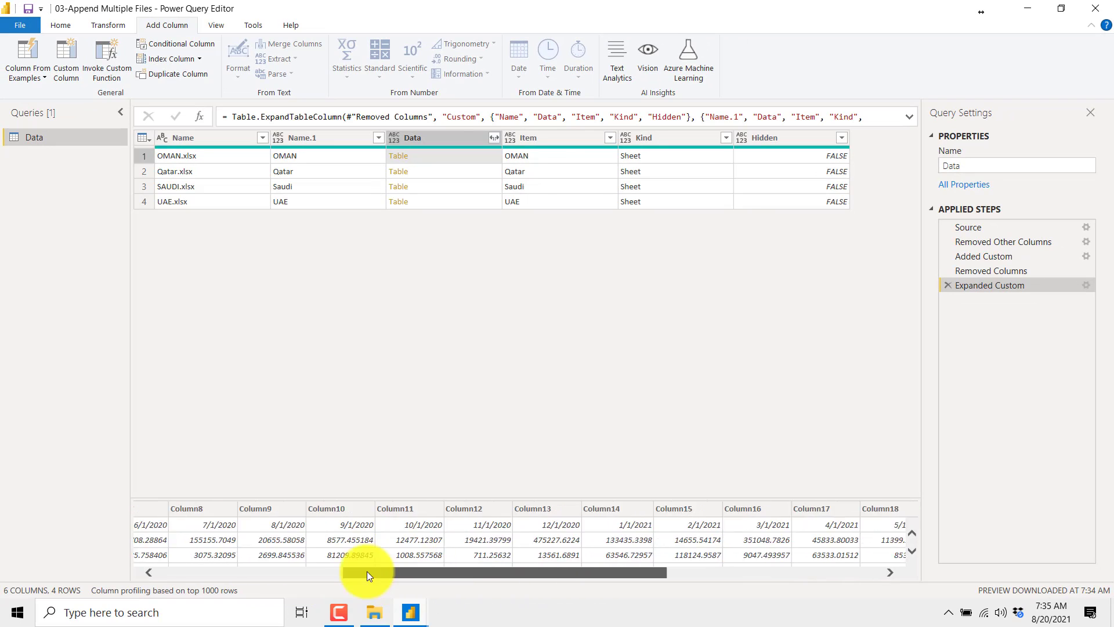
click(420, 137)
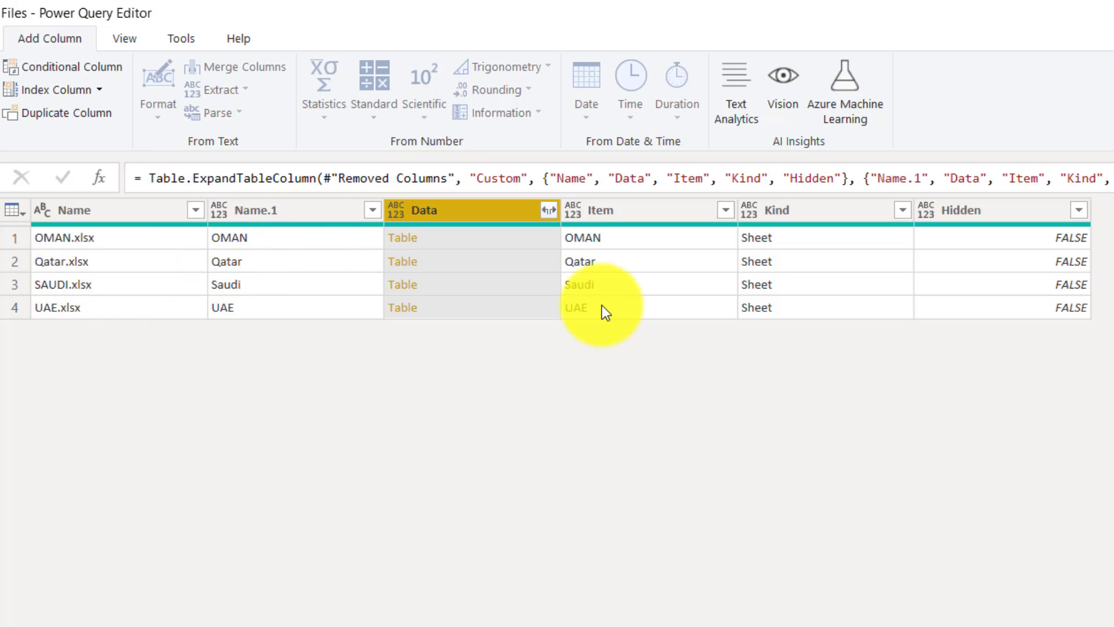
- Remove all columns except Item and Data, then expand Data into Column1 onward
click(632, 213)
ctrl+click(457, 210)
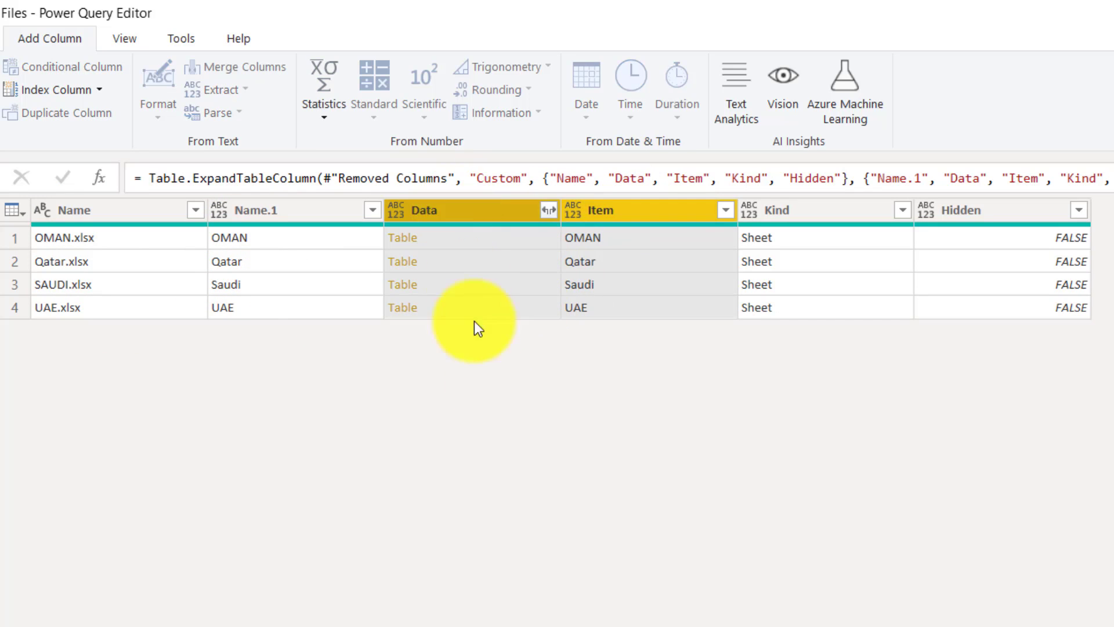
right_click(645, 212)
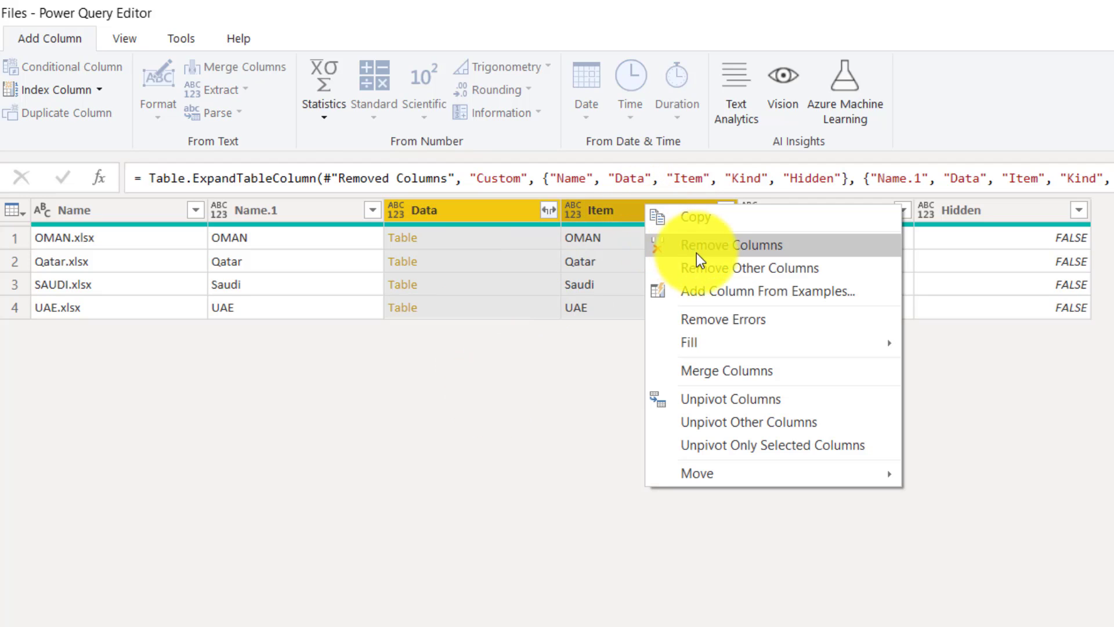
click(712, 270)
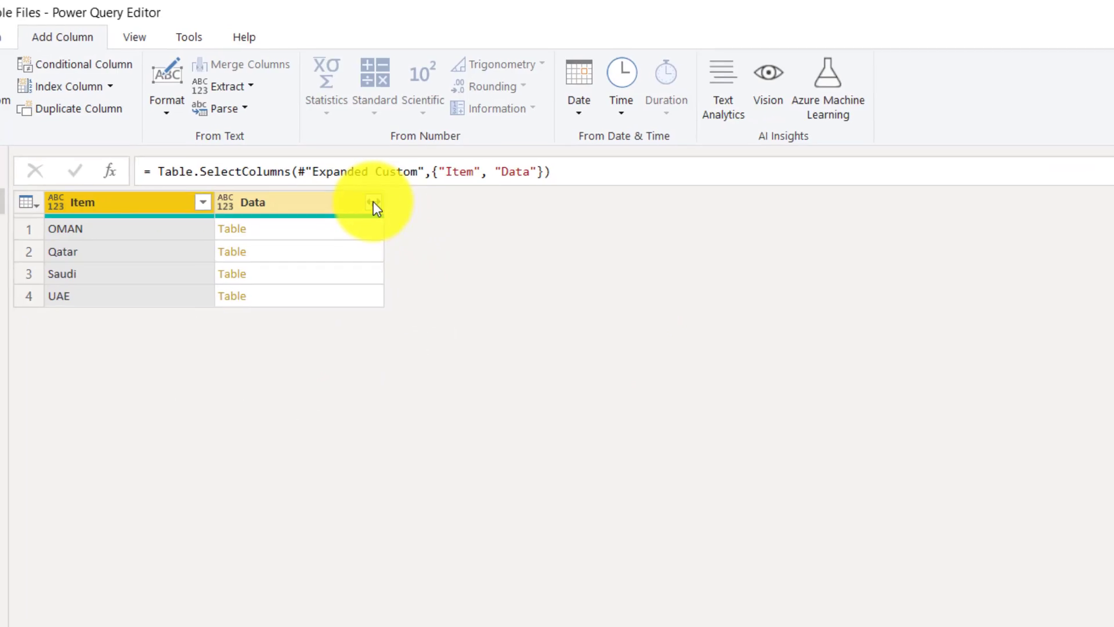
click(375, 202)
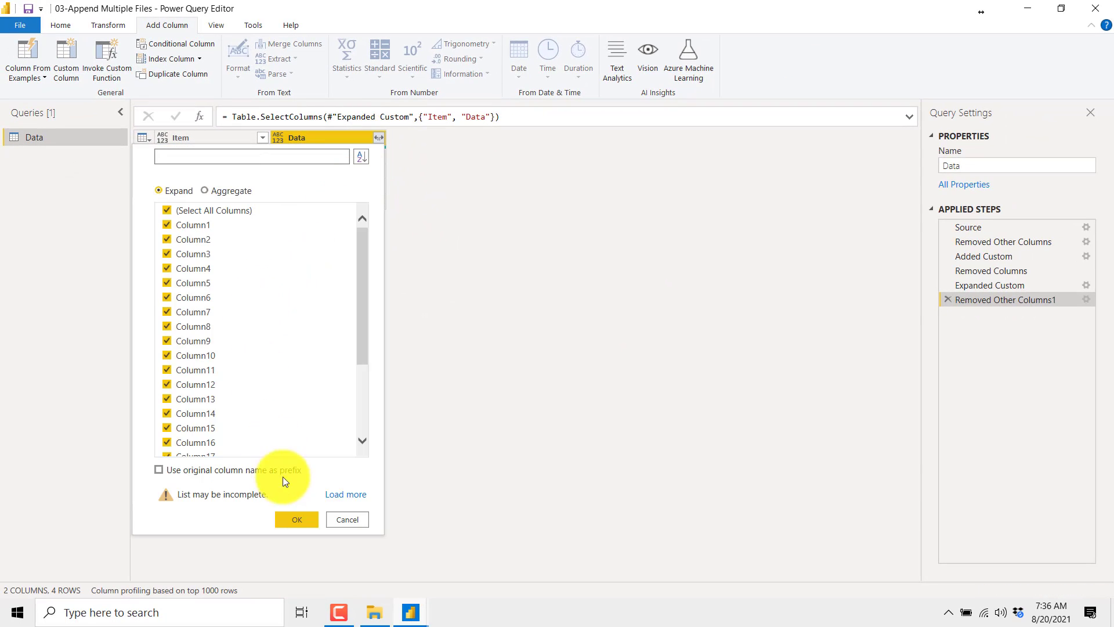
click(297, 520)
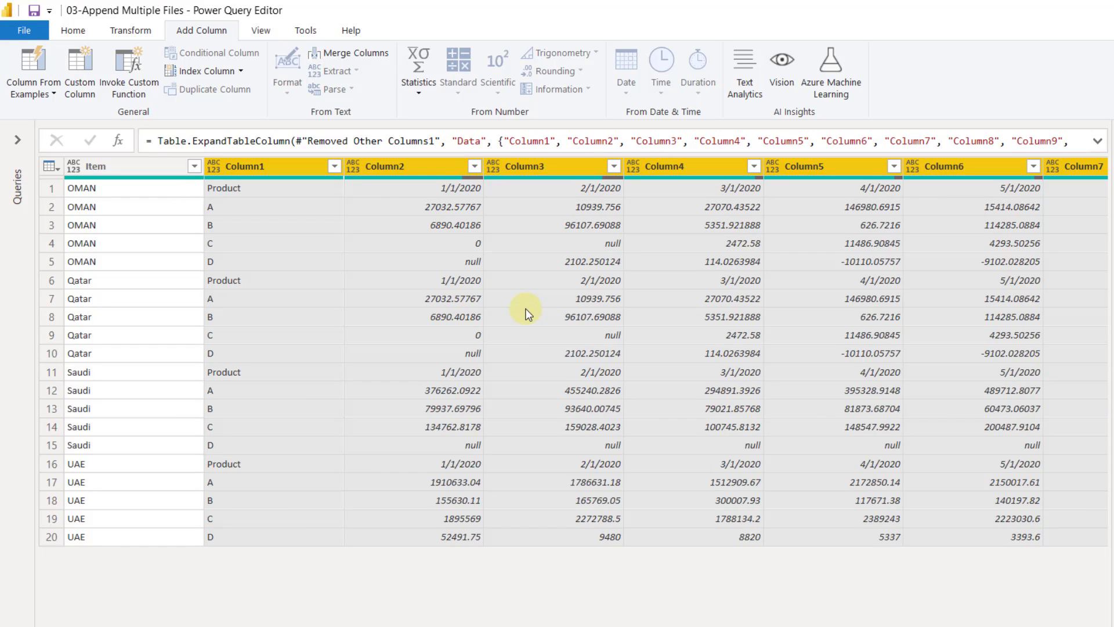
- Promote the first row to headers and rename the OMAN column to Country
click(73, 30)
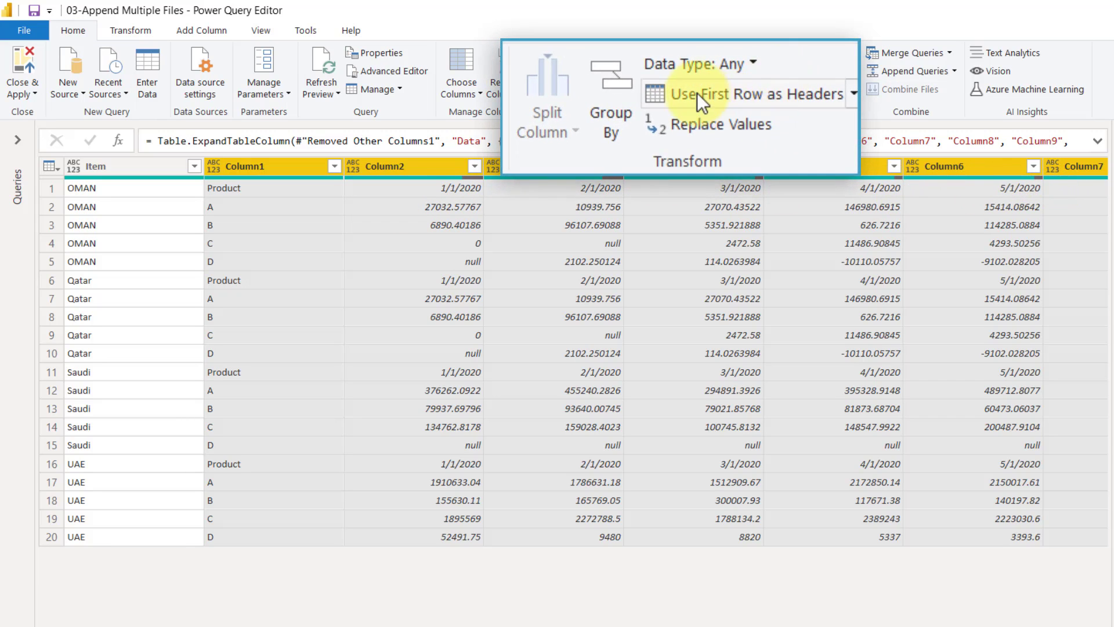
click(743, 97)
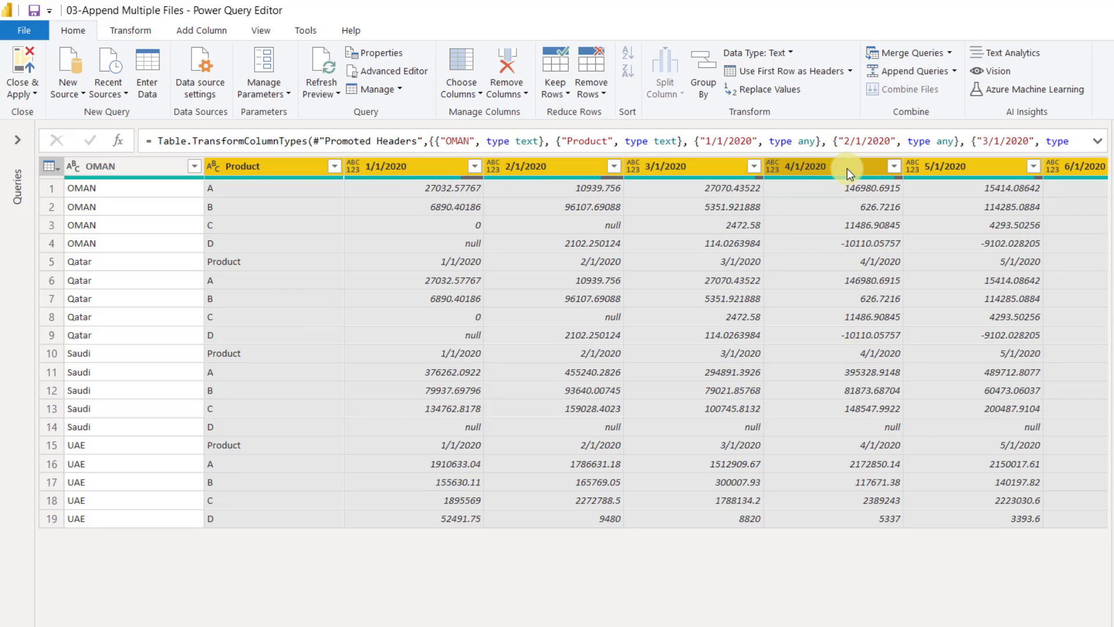
double_click(116, 165)
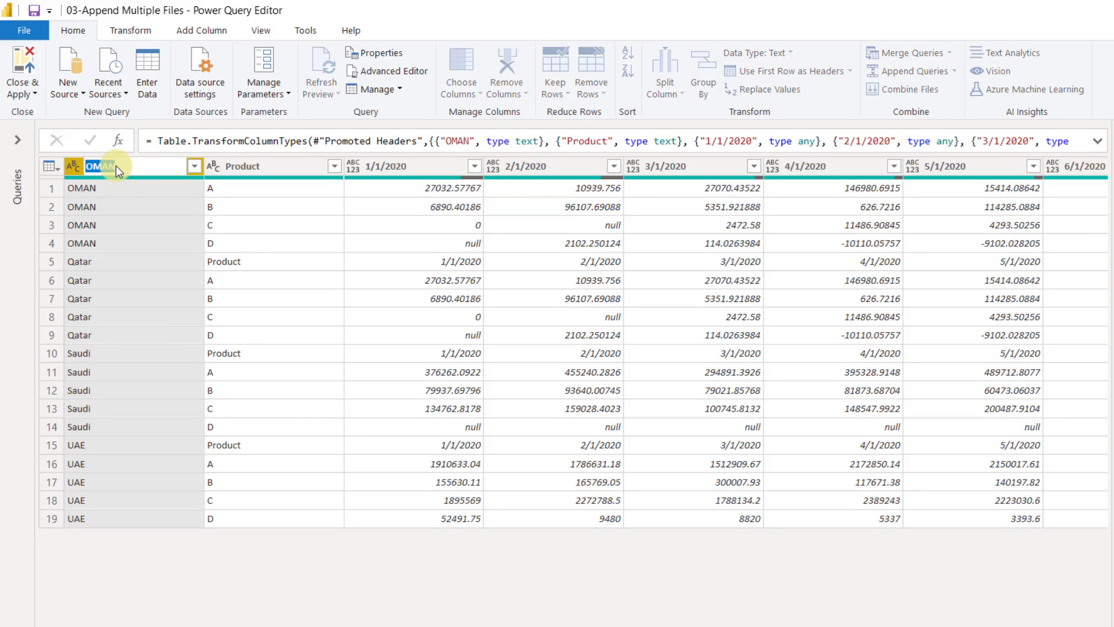
text(Country)
key(Return)
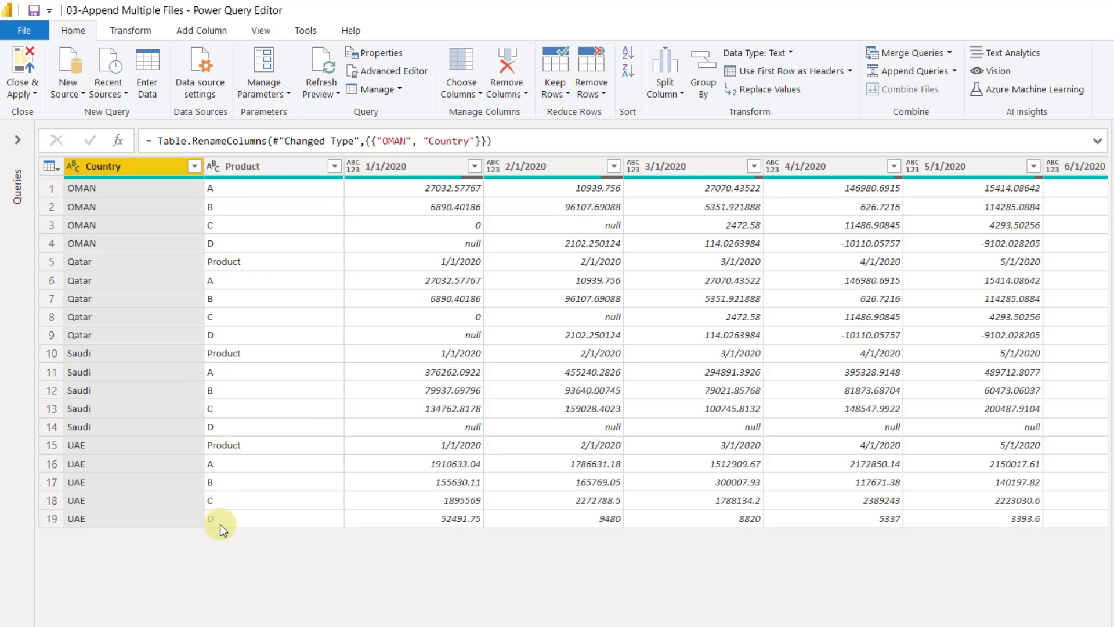
- Filter the value 'Product' out of the Product column to remove the repeated header rows
click(334, 166)
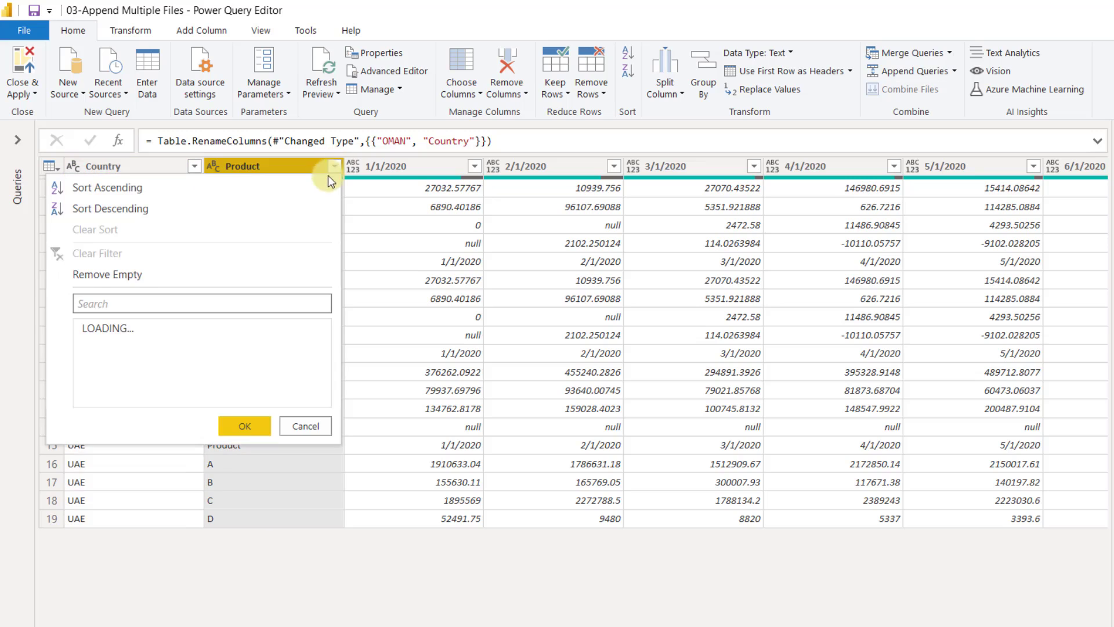
click(145, 441)
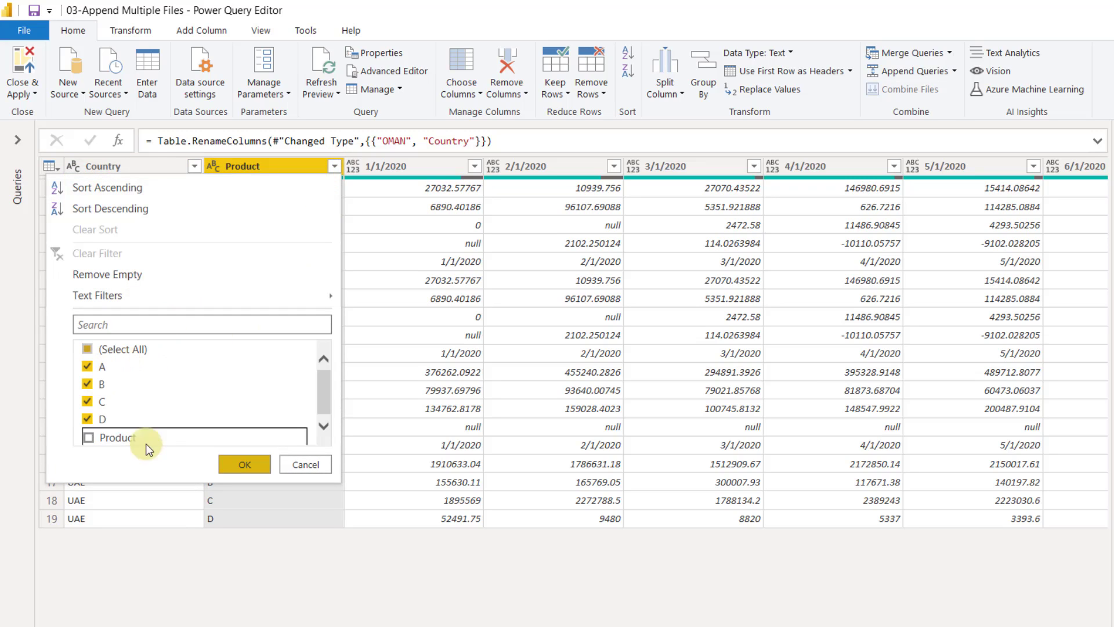
click(244, 464)
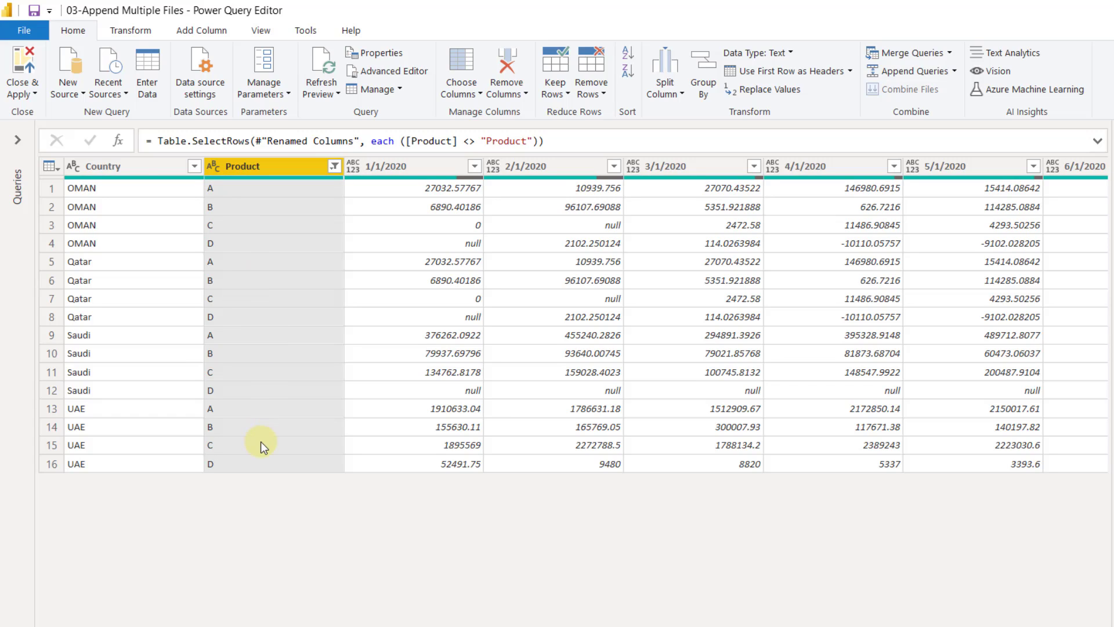
ctrl+click(131, 167)
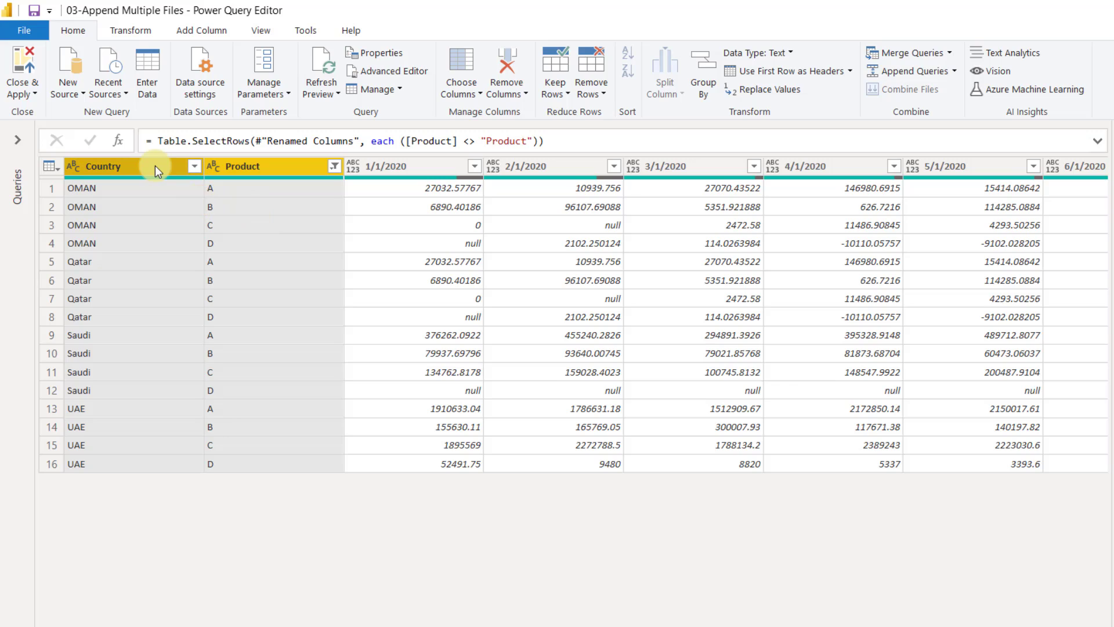
- Unpivot all columns except Country and Product, renaming the Attribute column to Month
right_click(276, 167)
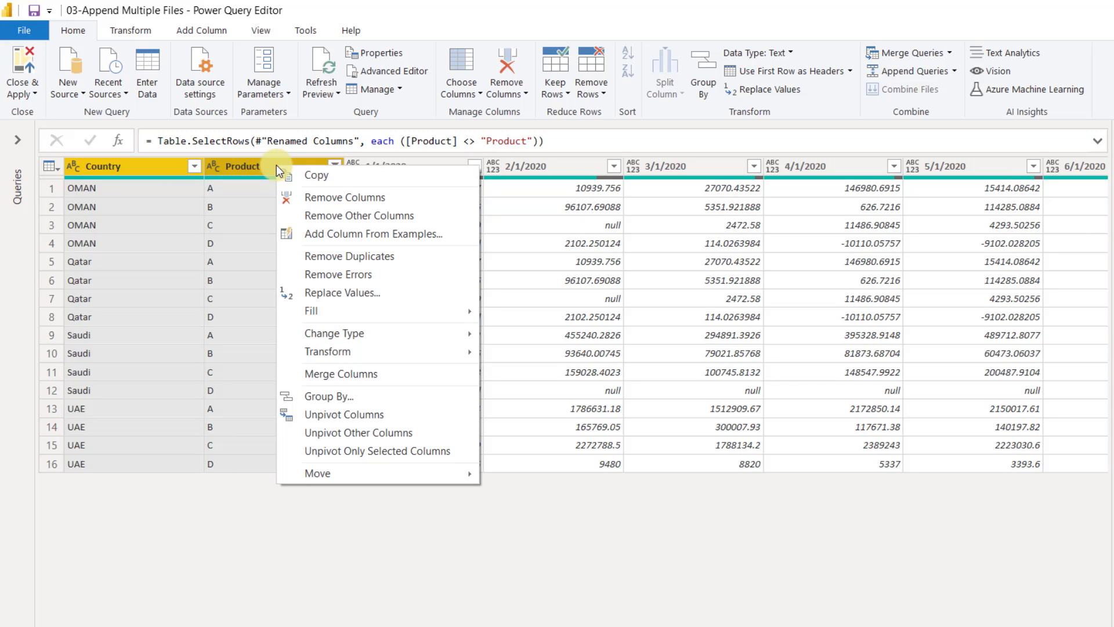
click(339, 435)
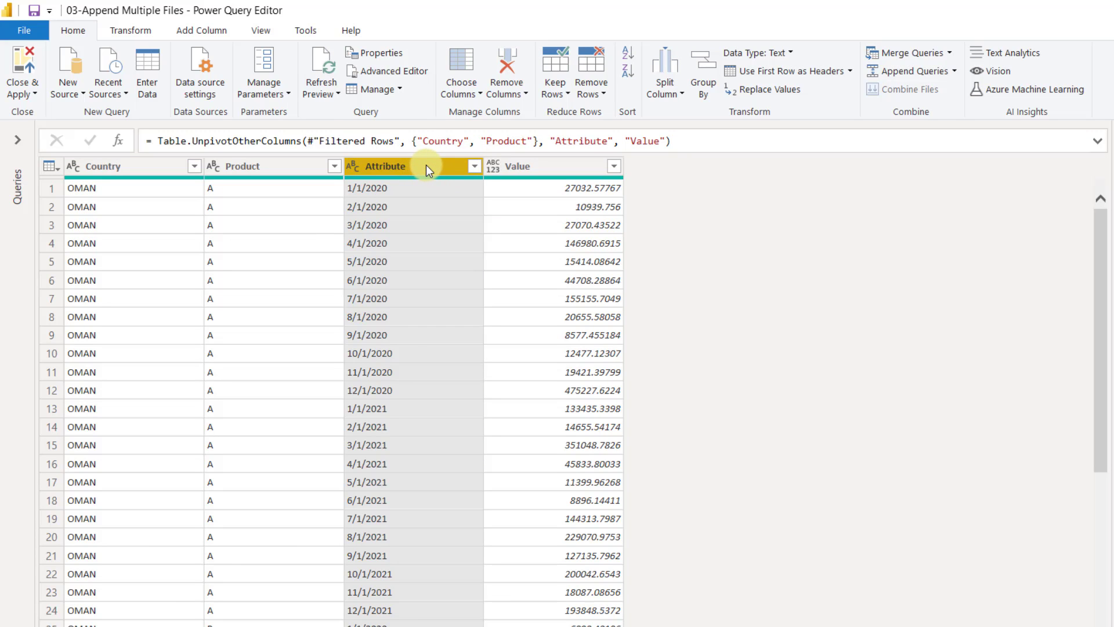
double_click(426, 167)
text(Month)
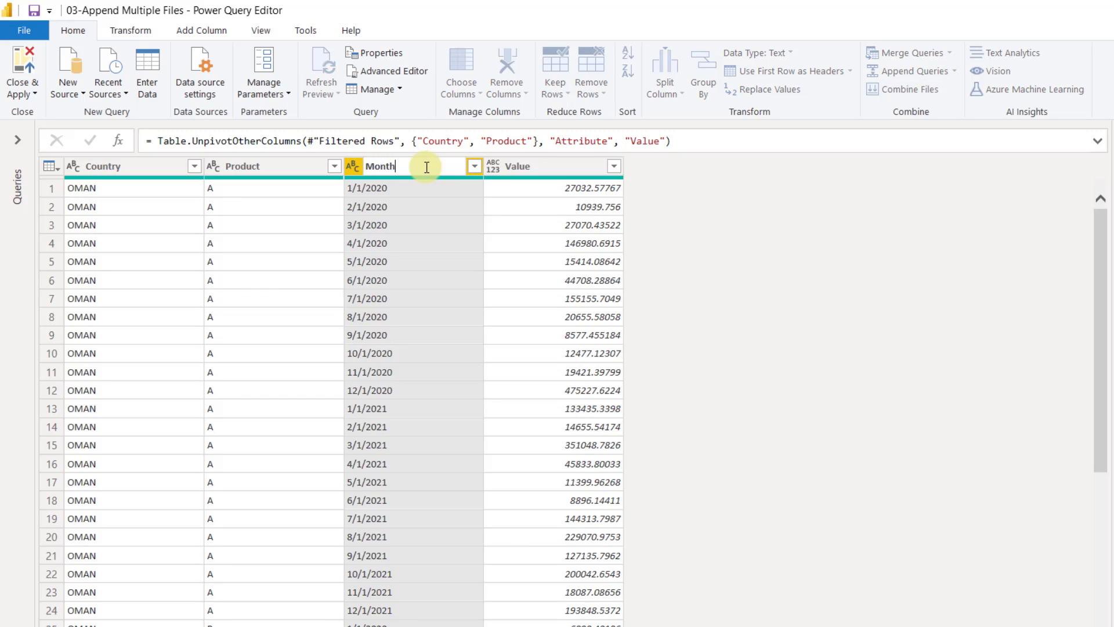
key(Return)
click(544, 165)
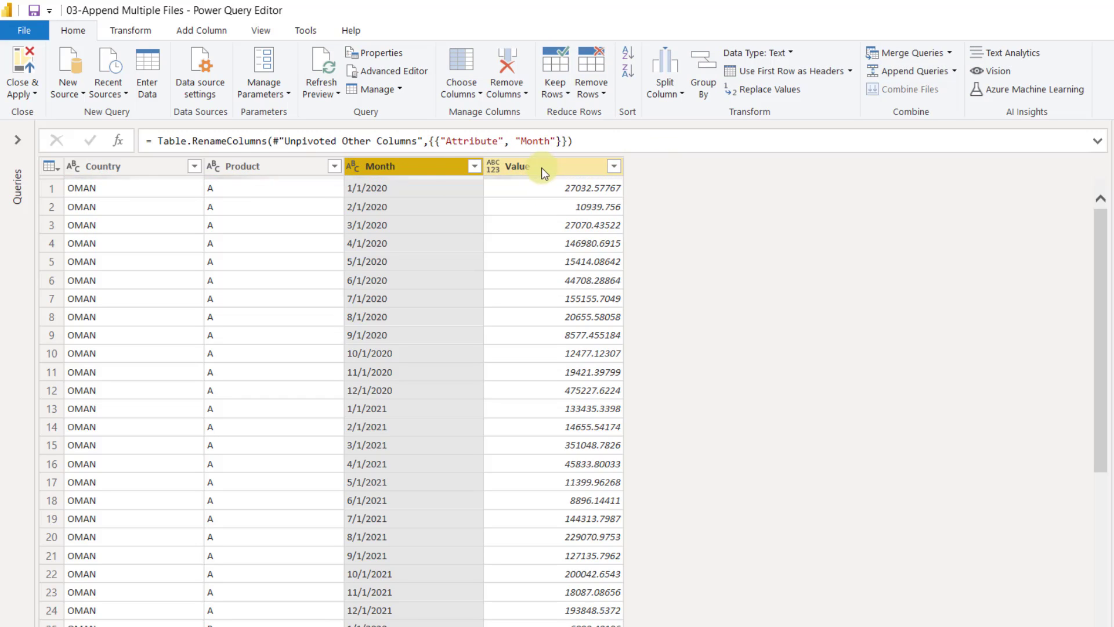
ctrl+click(98, 166)
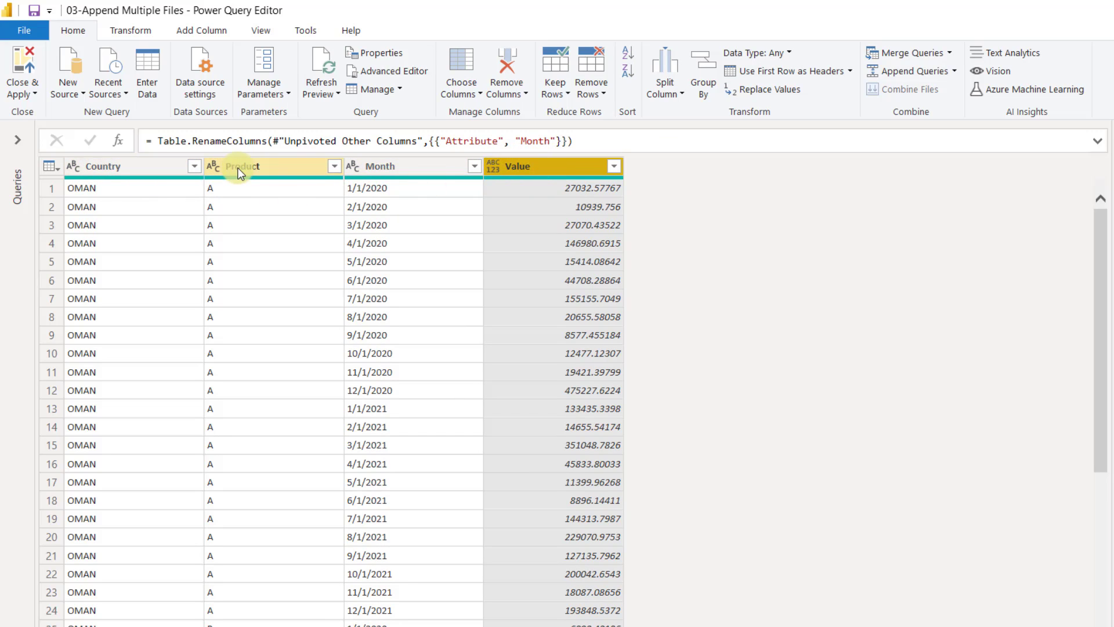
- Set Month to Date and Value to Decimal Number, then Close & Apply to load the table
click(355, 165)
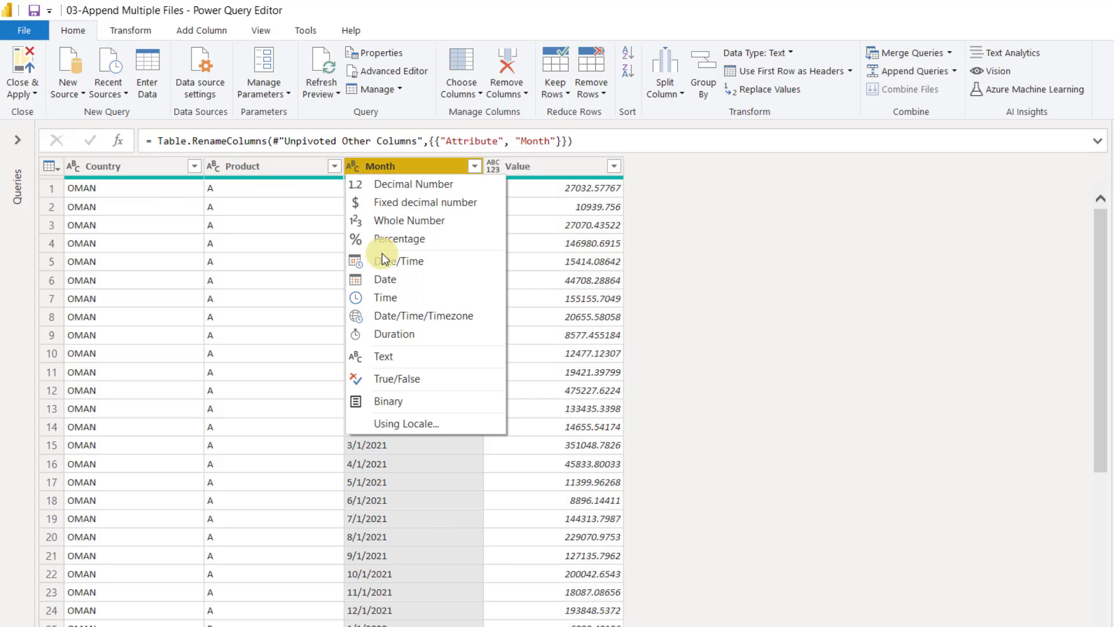
click(401, 277)
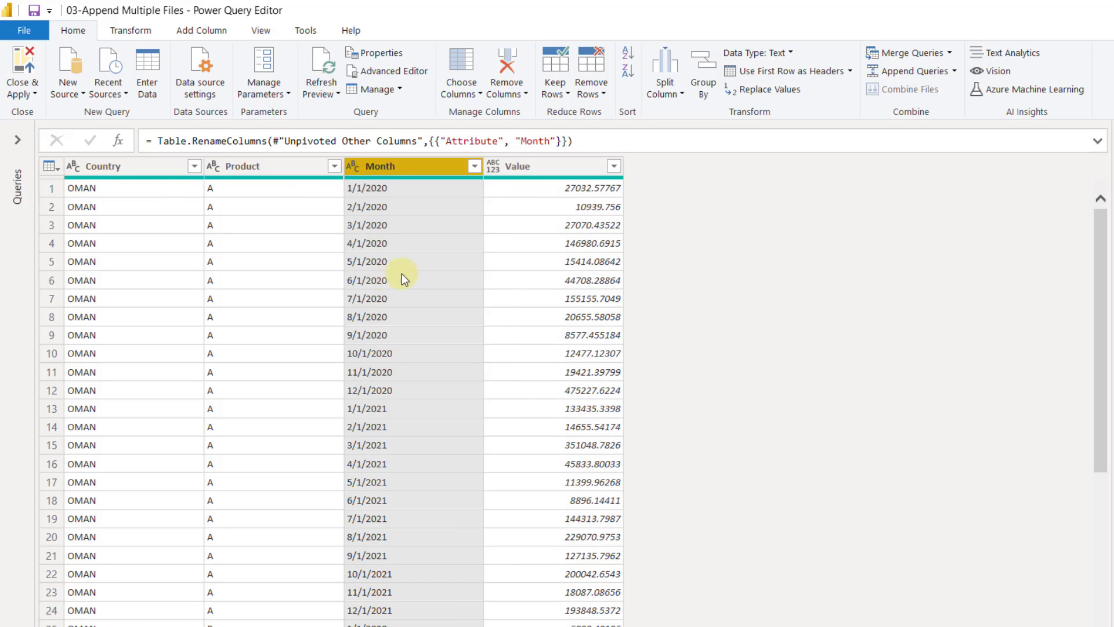
click(494, 168)
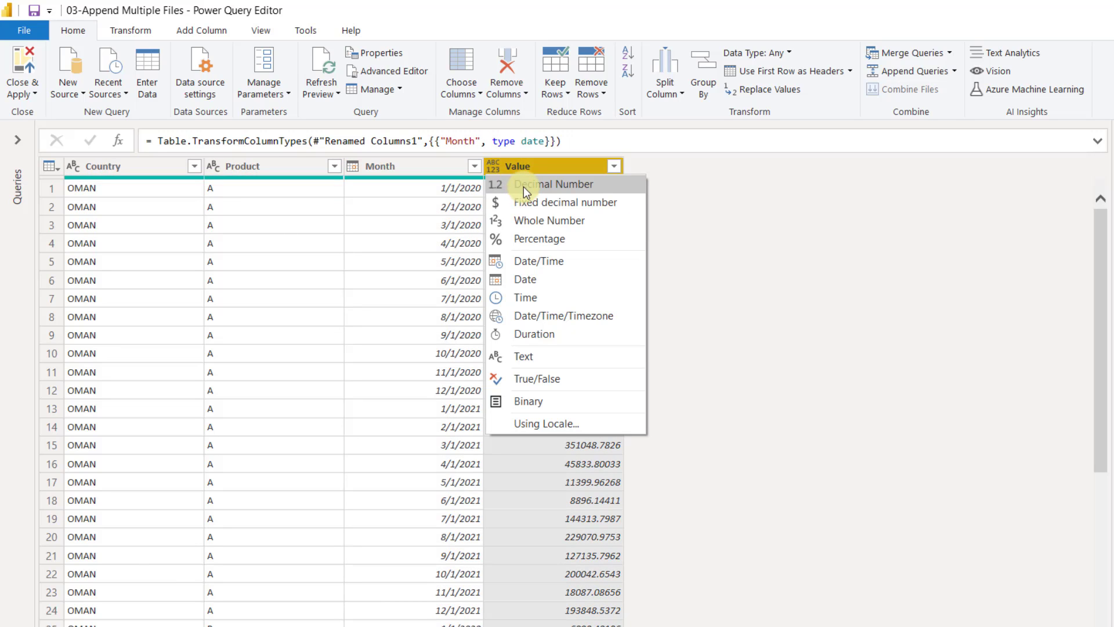
click(523, 187)
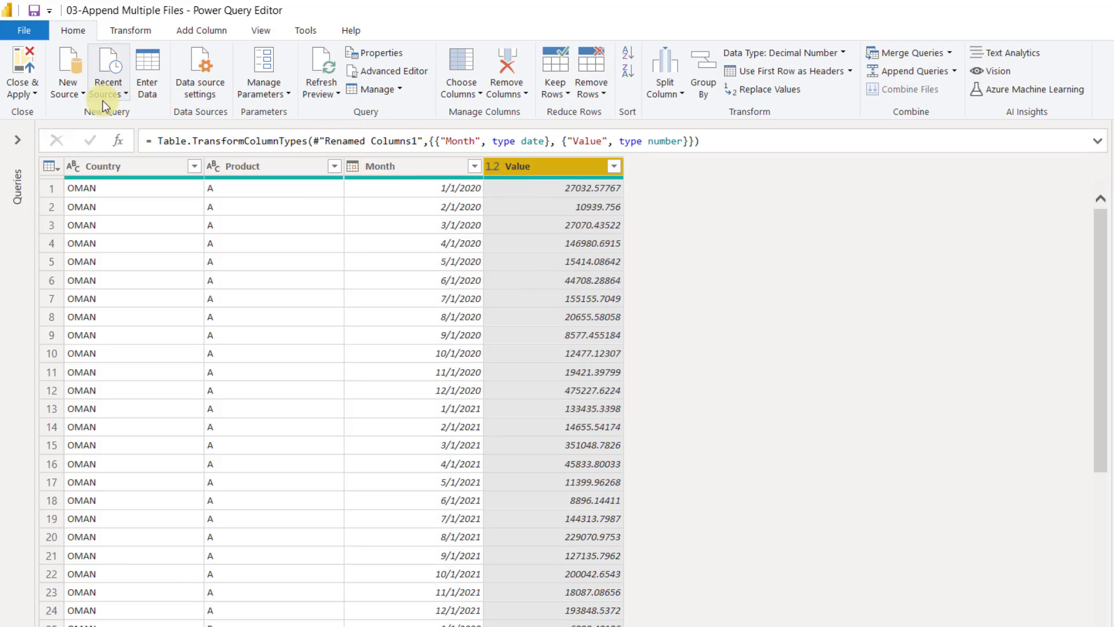
click(23, 92)
click(54, 112)
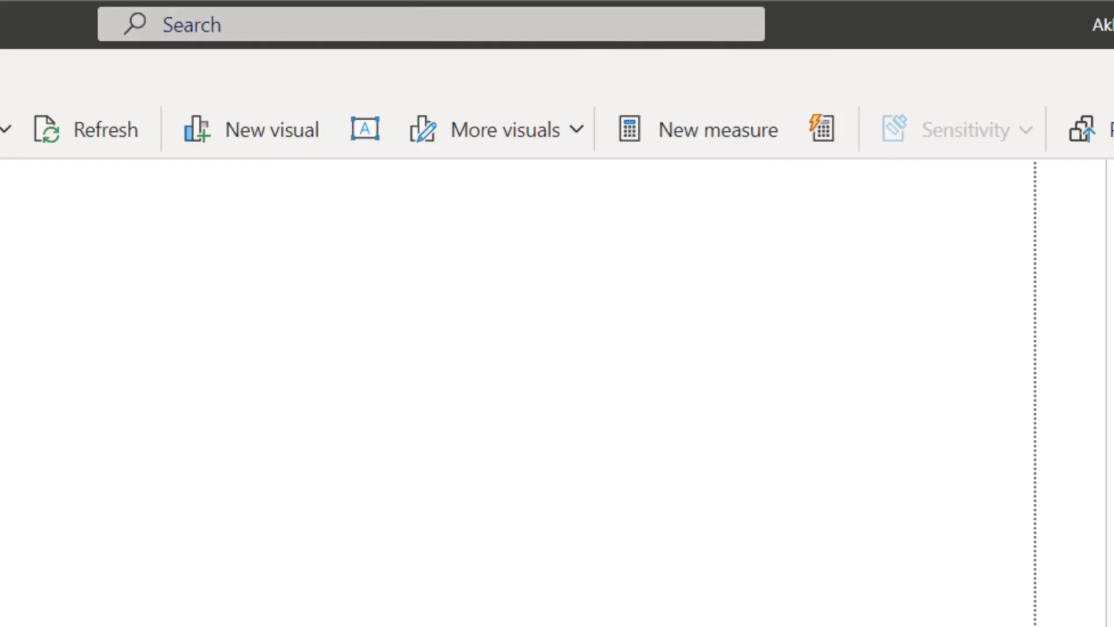
- Build a Value by Country column chart at the top-left of the page and widen it
click(23, 251)
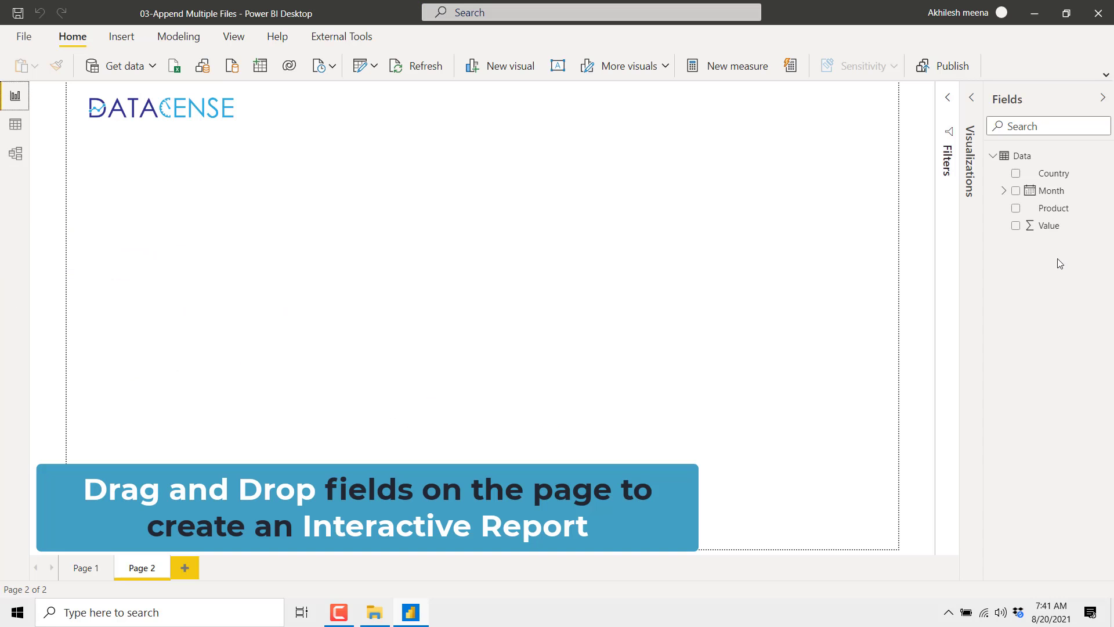
drag(1049, 225, 482, 266)
drag(1054, 180, 559, 410)
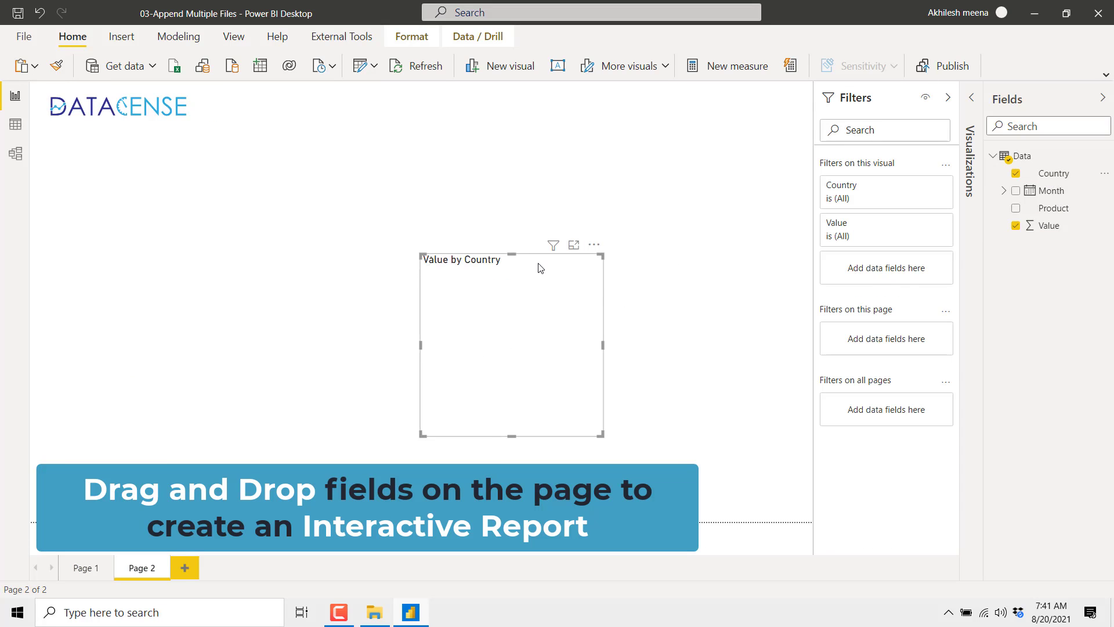
drag(539, 268, 226, 164)
drag(294, 323, 463, 314)
- Duplicate the column chart and place the copy beside the original
key(ctrl+c)
key(ctrl+v)
drag(391, 232, 741, 222)
drag(391, 206, 308, 206)
drag(659, 166, 628, 194)
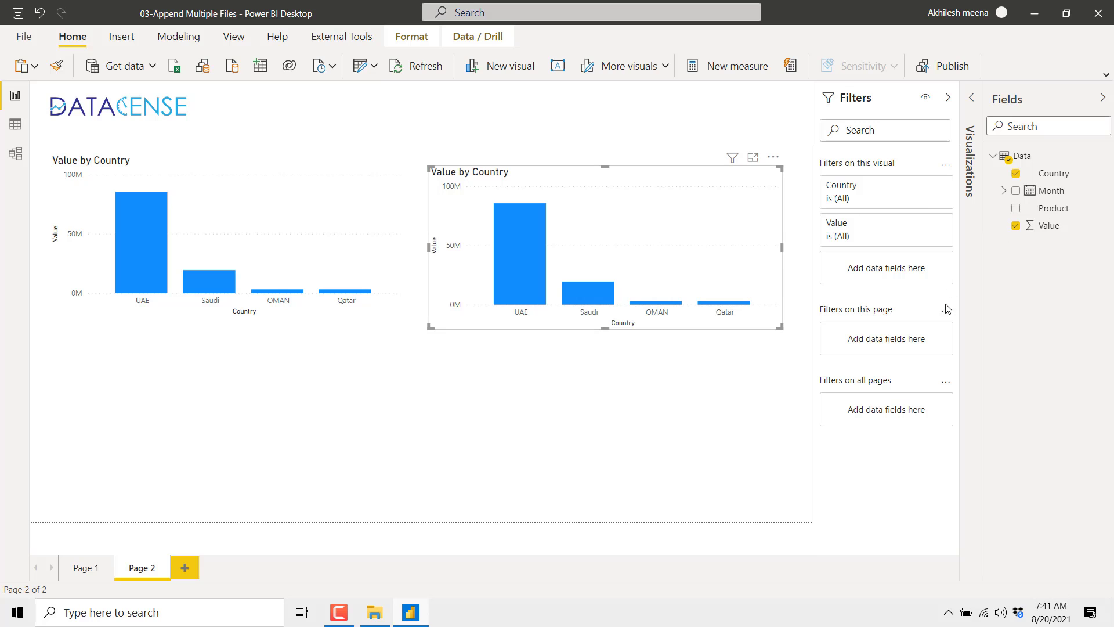
- Change the copy to a Value by Product donut chart
click(974, 294)
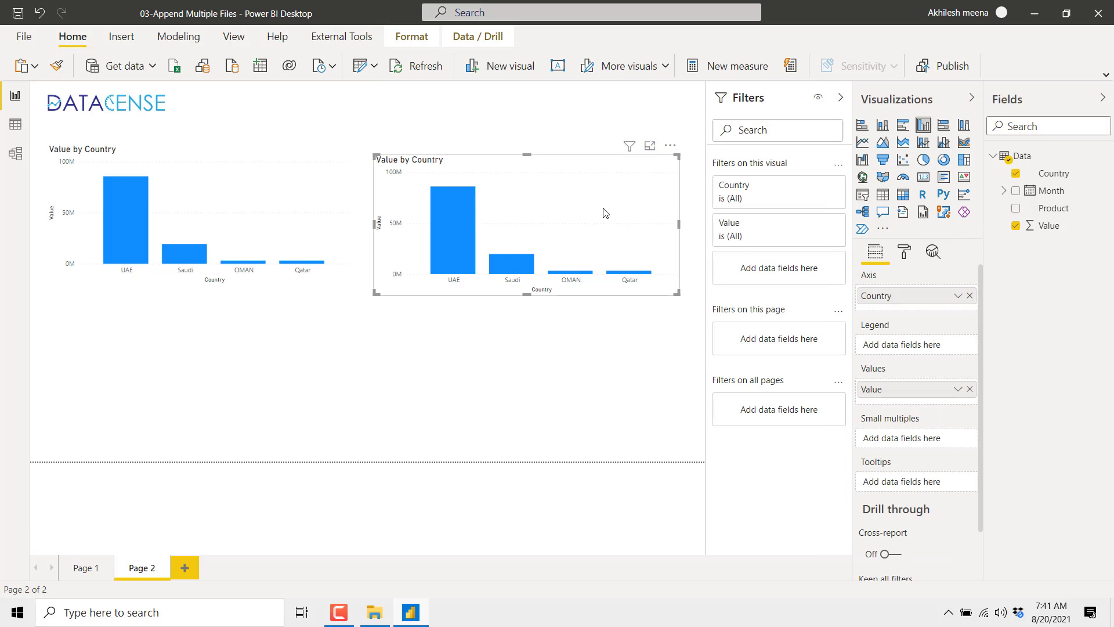
click(970, 296)
drag(1054, 209, 912, 297)
click(943, 162)
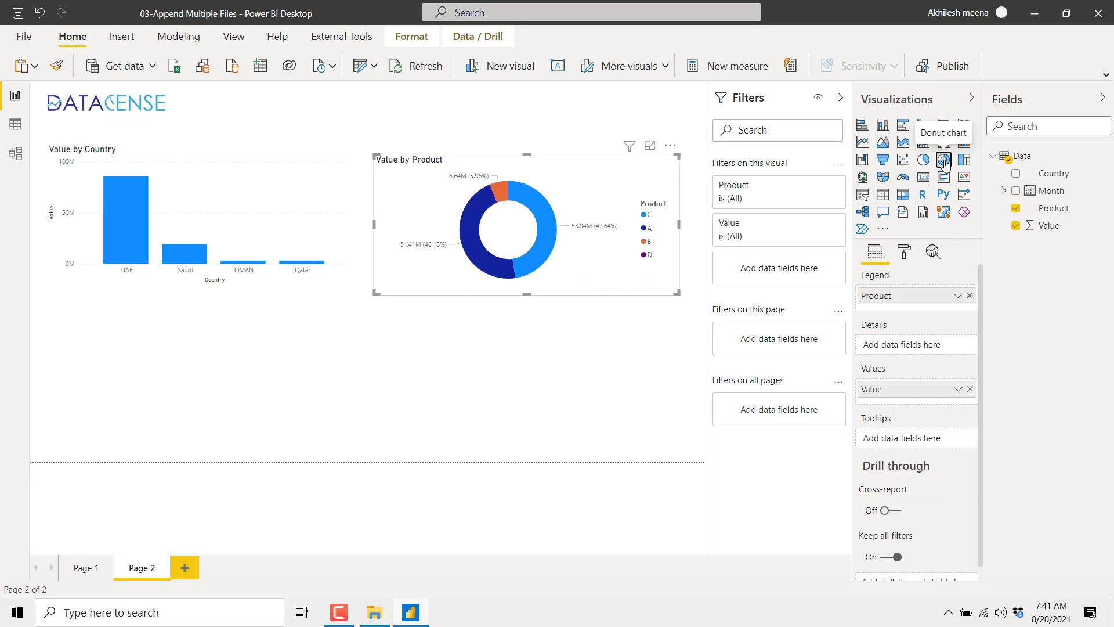
- Paste another copy of the column chart and replace Country with Month on its axis
click(246, 227)
key(ctrl+c)
key(ctrl+v)
click(968, 297)
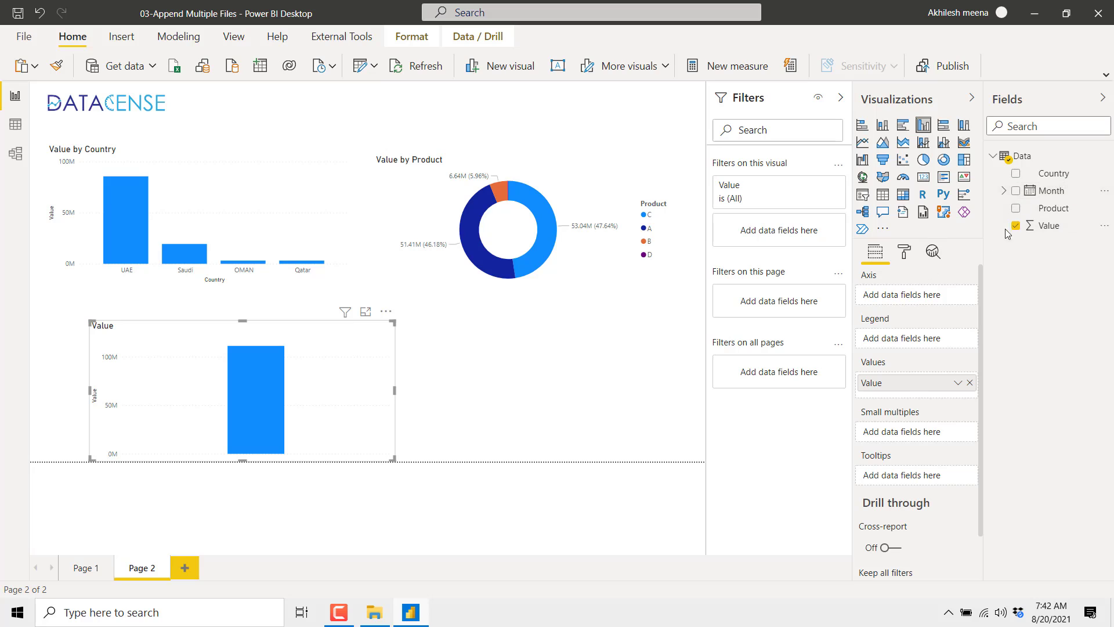
drag(1015, 191, 953, 303)
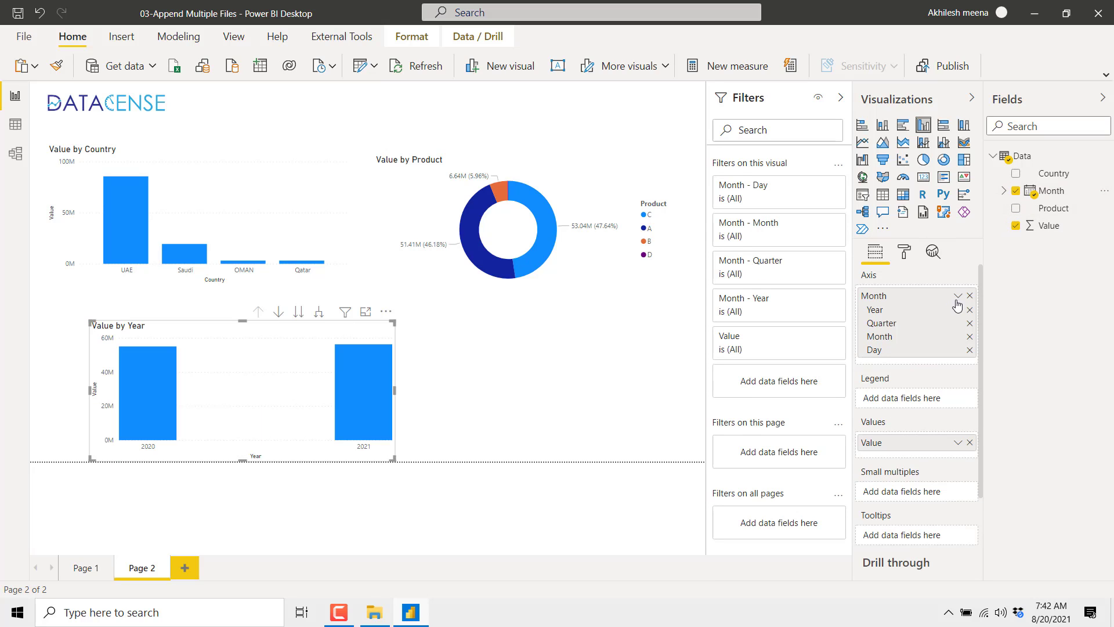
- Switch the Month axis from Date Hierarchy to individual months
click(958, 296)
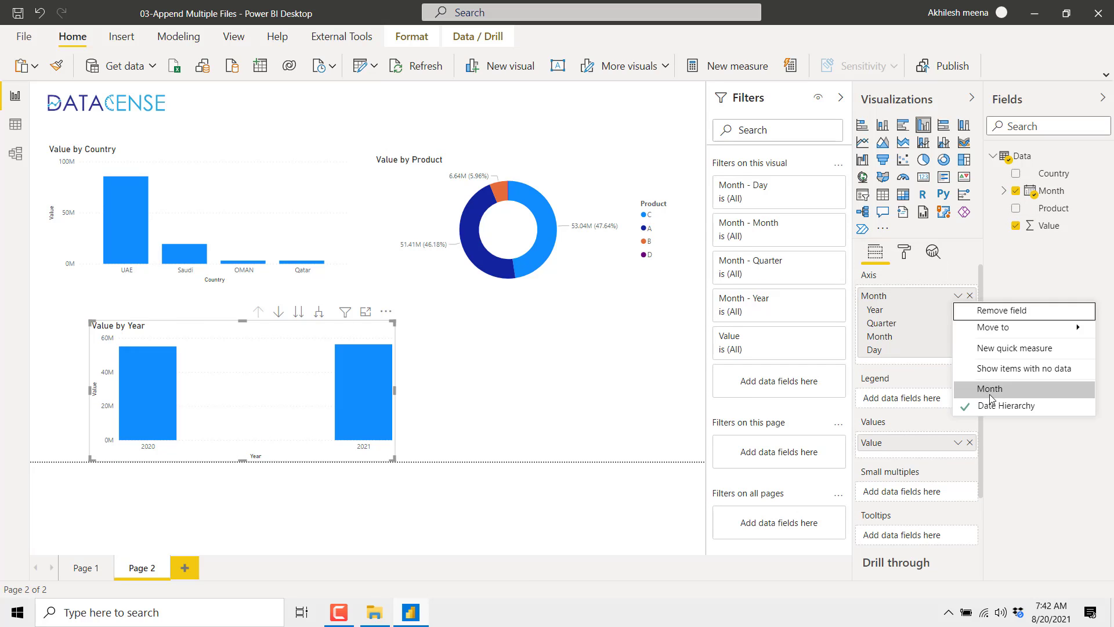
key(Escape)
click(958, 296)
click(830, 249)
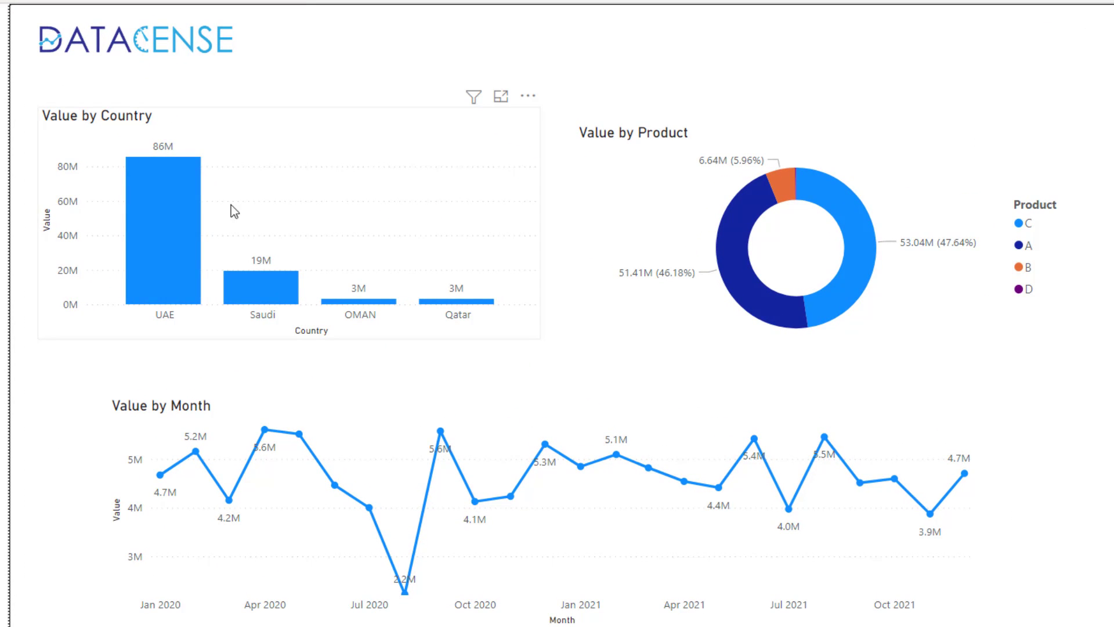
click(186, 228)
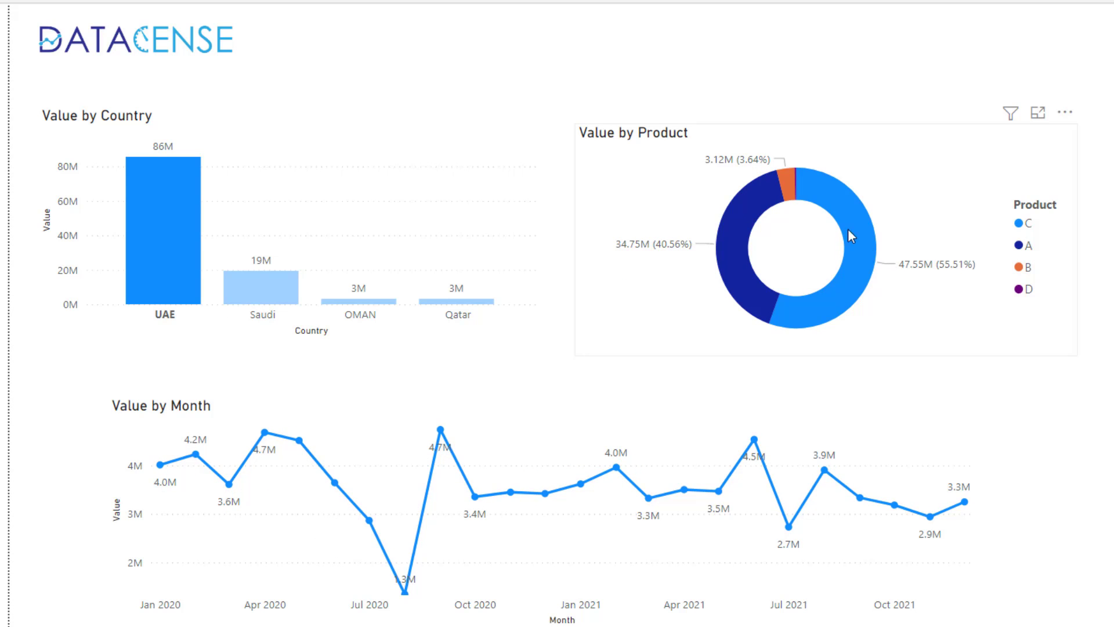
click(560, 98)
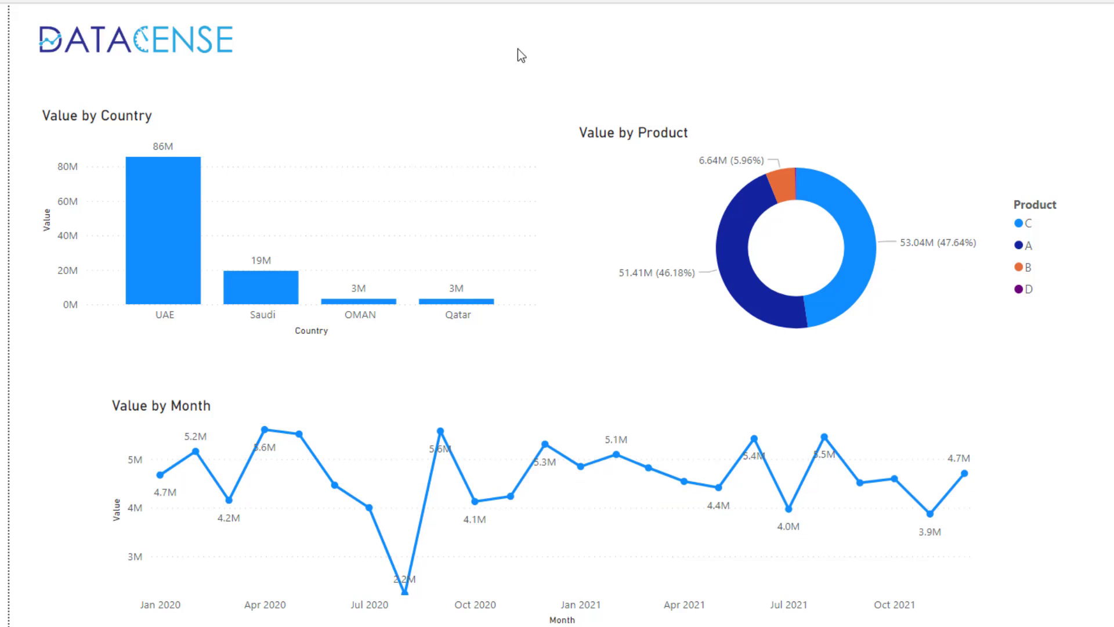